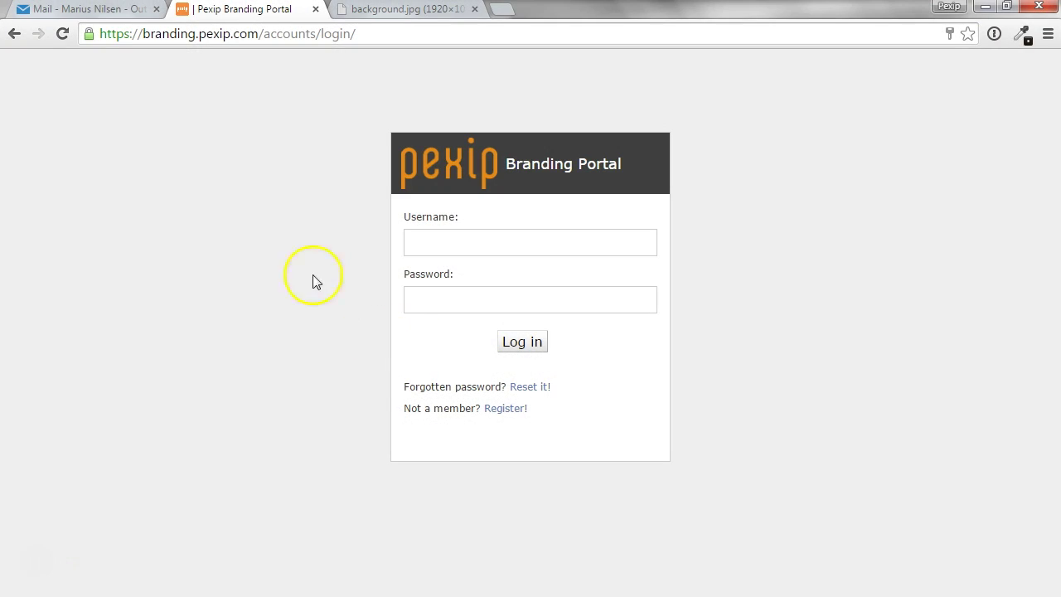
Step: Register a new portal account with a username, e-mail address and password
{"action": "left_click", "coordinate": [515, 409]}
{"action": "left_click", "coordinate": [479, 280]}
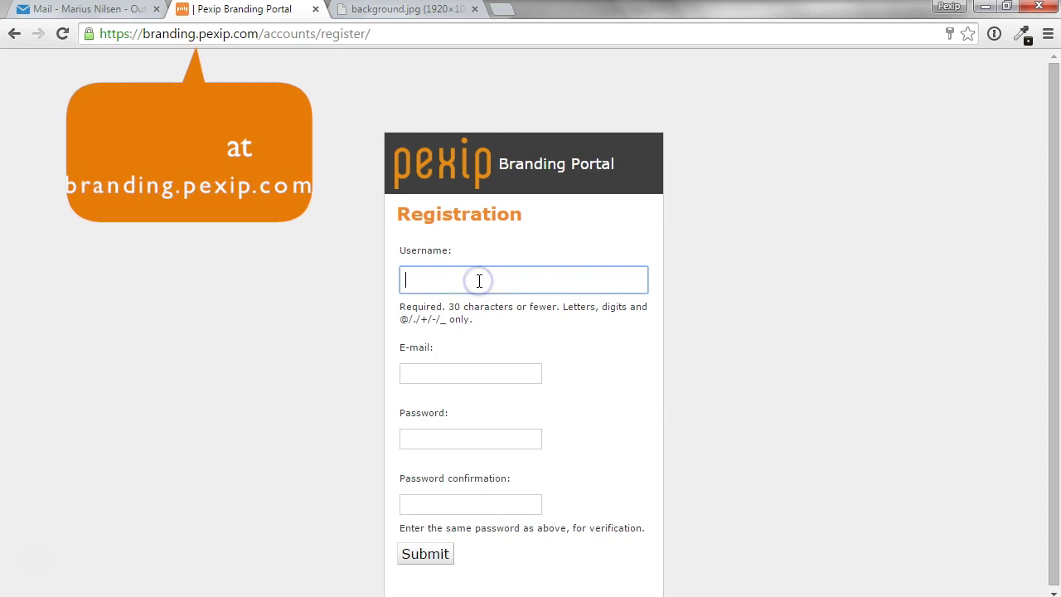
{"action": "type", "text": "mn"}
{"action": "key", "text": "Tab"}
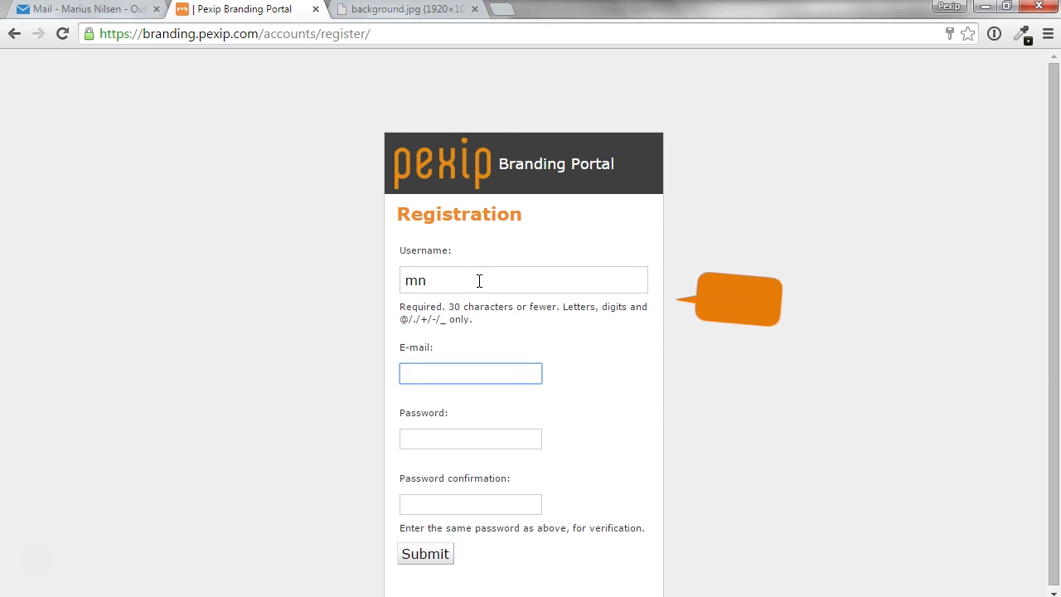
{"action": "type", "text": "mn"}
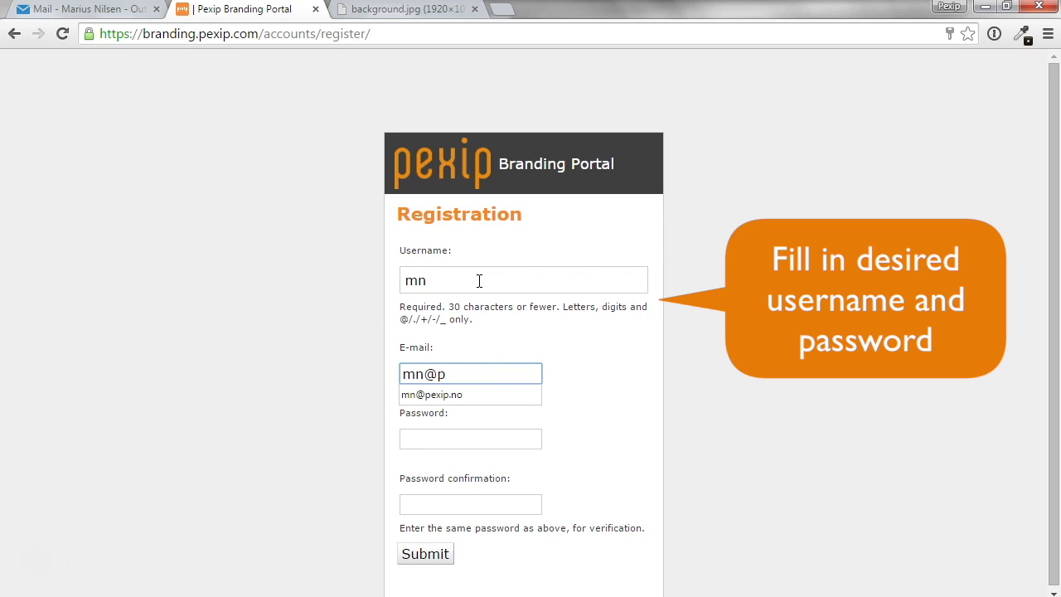
{"action": "type", "text": "@p"}
{"action": "key", "text": "Down"}
{"action": "key", "text": "Tab"}
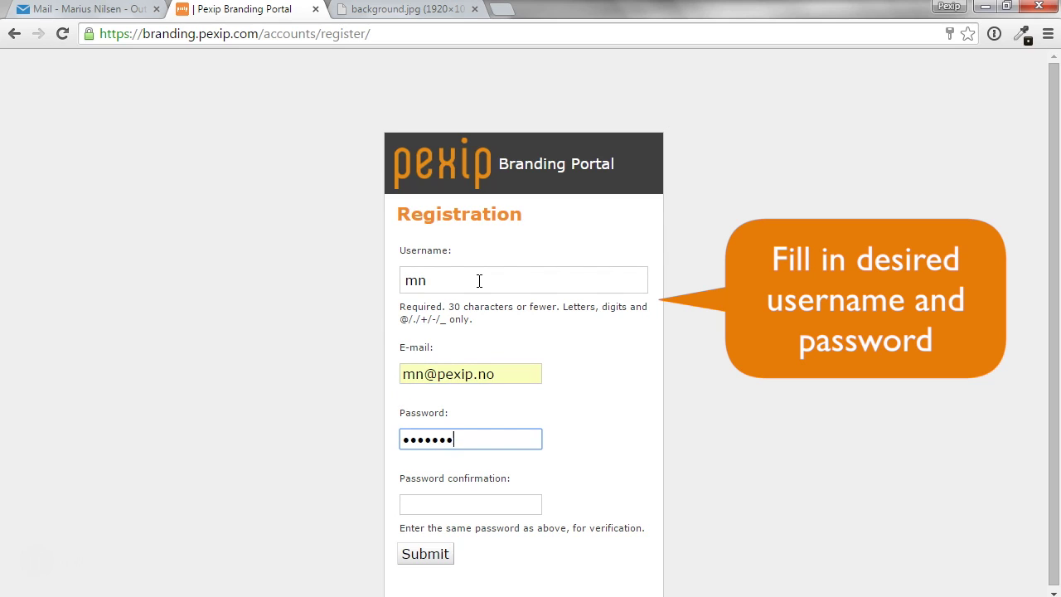
{"action": "key", "text": "Tab"}
{"action": "type", "text": "p"}
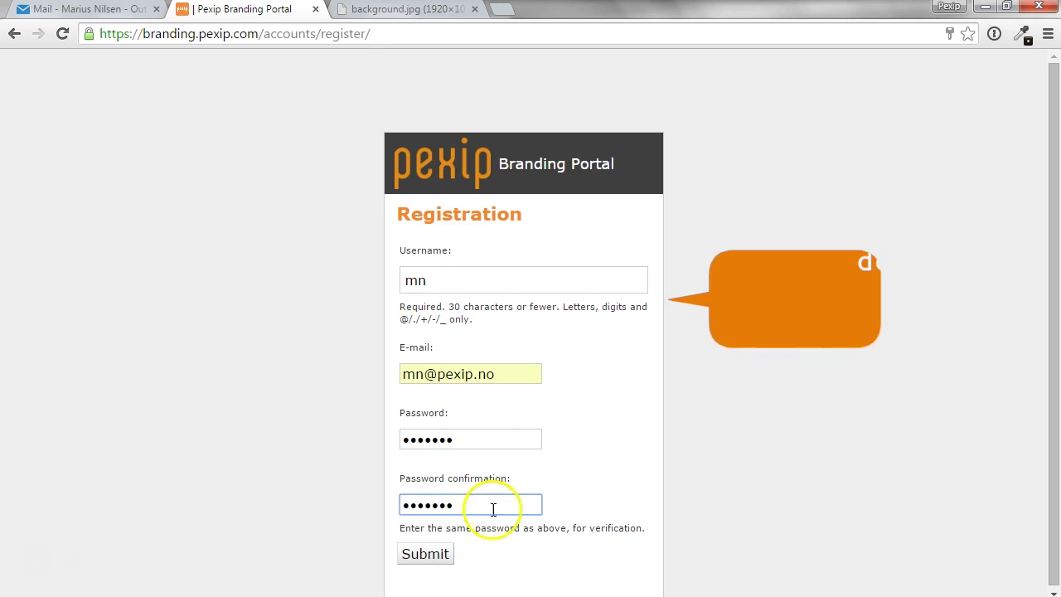
{"action": "left_click", "coordinate": [426, 554]}
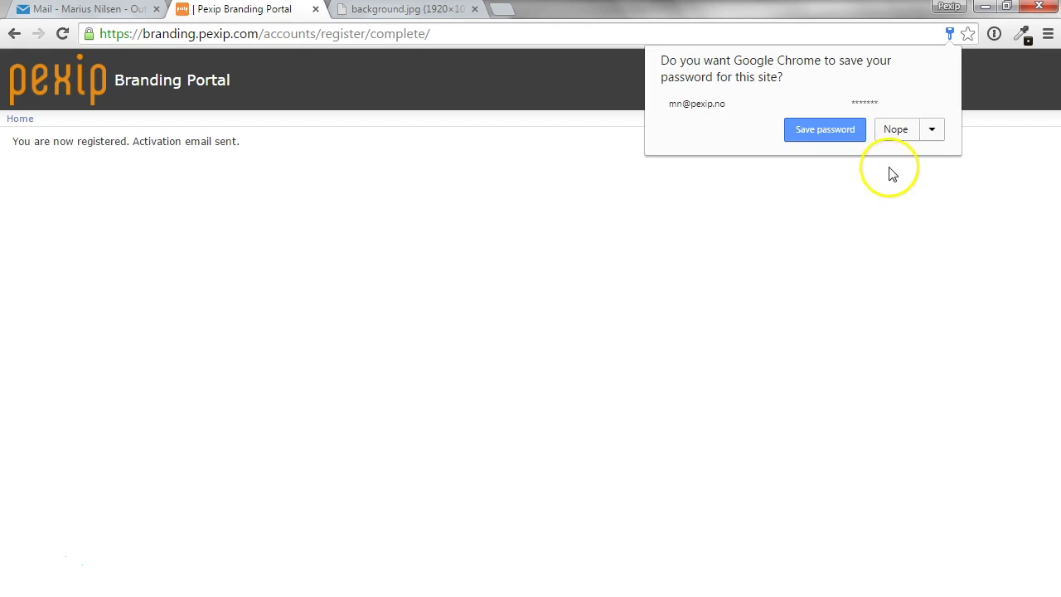
Step: Decline saving the password and activate the account from the Outlook confirmation email
{"action": "left_click", "coordinate": [882, 133]}
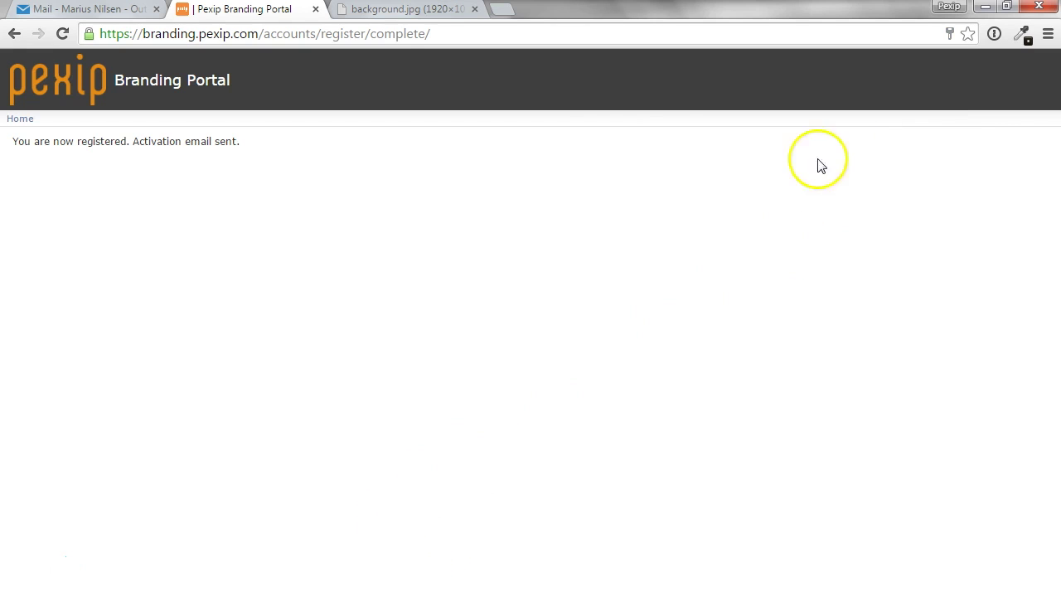
{"action": "left_click", "coordinate": [79, 9]}
{"action": "left_click", "coordinate": [292, 197]}
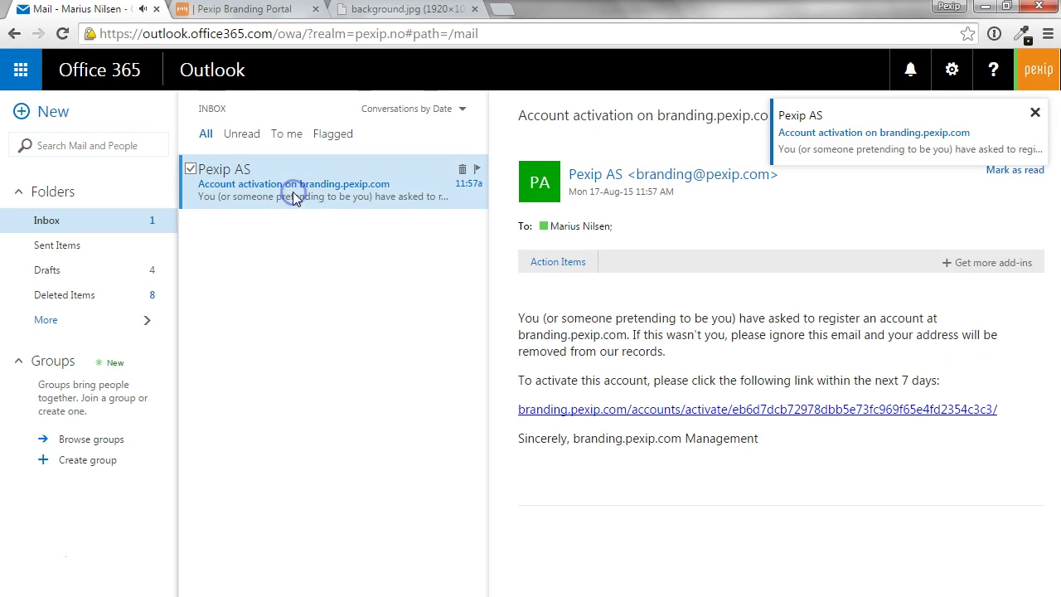
{"action": "left_click", "coordinate": [614, 414]}
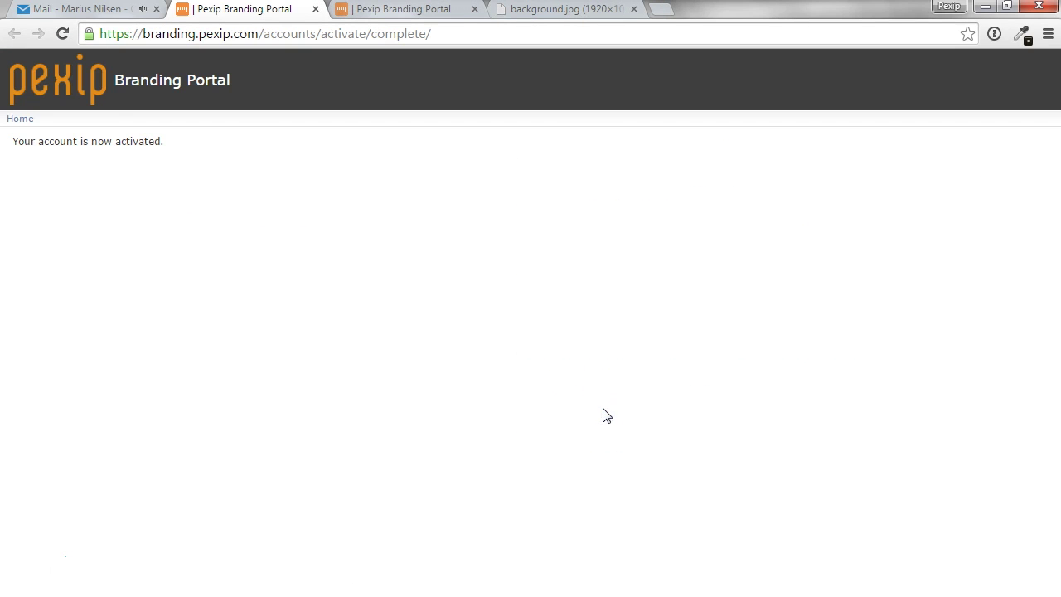
Step: Go to the portal's site administration and open the empty Themes list
{"action": "left_click", "coordinate": [427, 18]}
{"action": "left_click", "coordinate": [27, 120]}
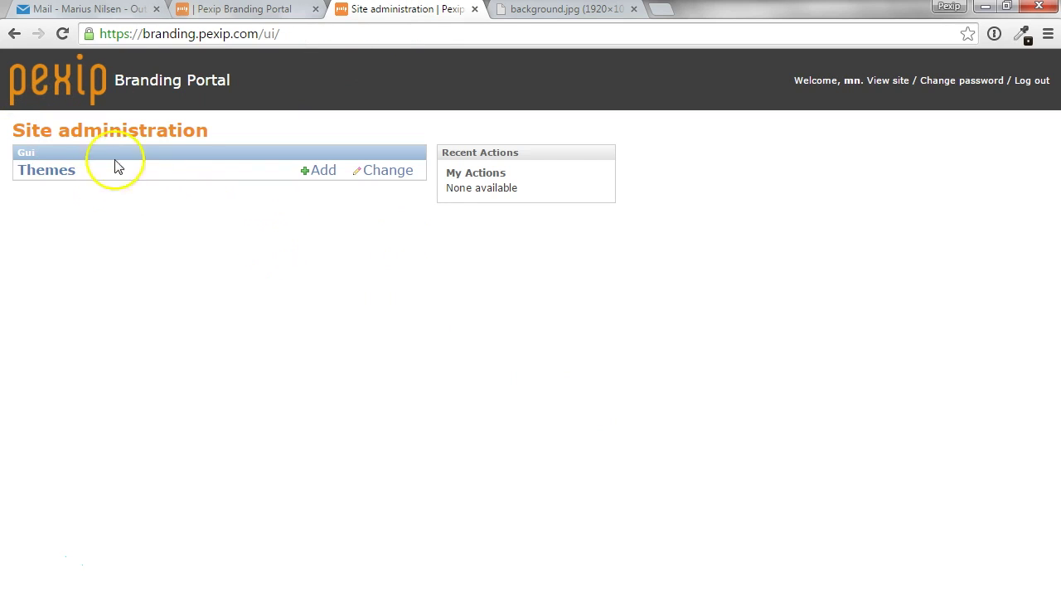
{"action": "left_click", "coordinate": [33, 176]}
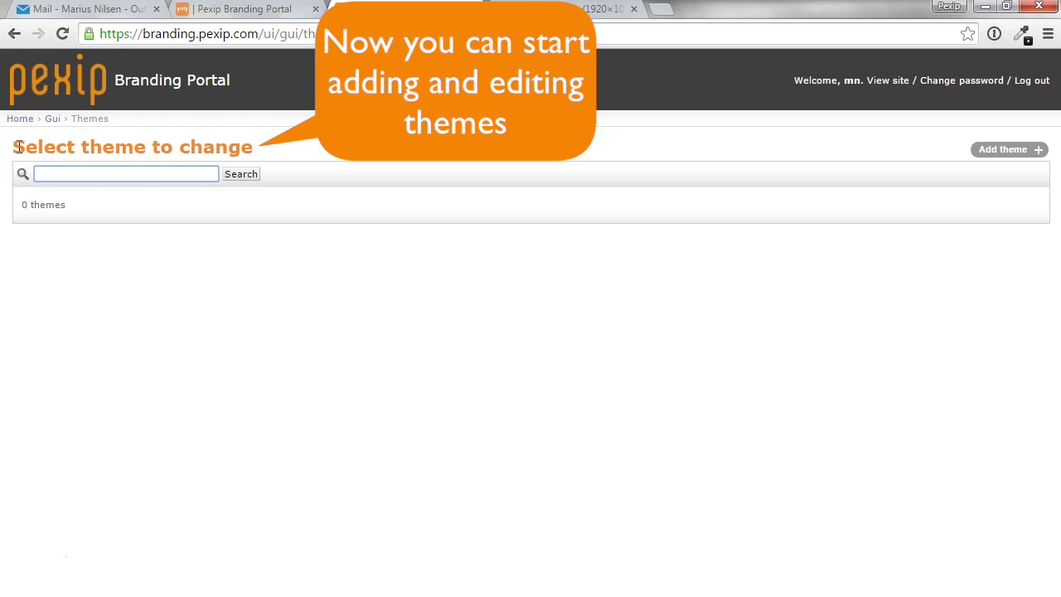
Step: Add a theme named madmen, described 'This is our demo theme', for company 'Madmen Inc.'
{"action": "left_click", "coordinate": [1007, 158]}
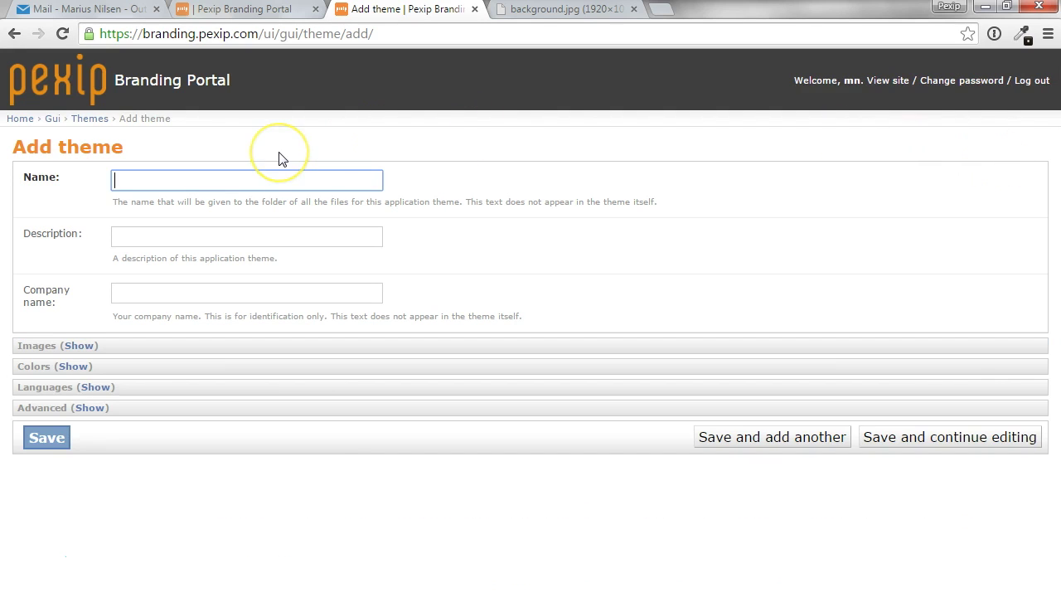
{"action": "type", "text": "madmen"}
{"action": "key", "text": "Tab"}
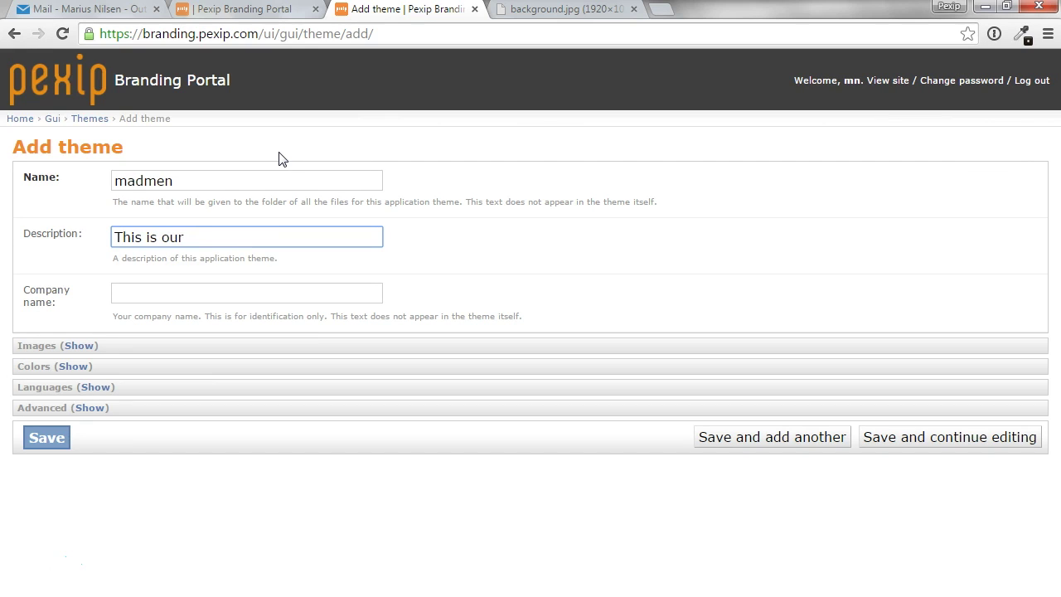
{"action": "type", "text": "This is our demo theme"}
{"action": "key", "text": "Tab"}
{"action": "type", "text": "M"}
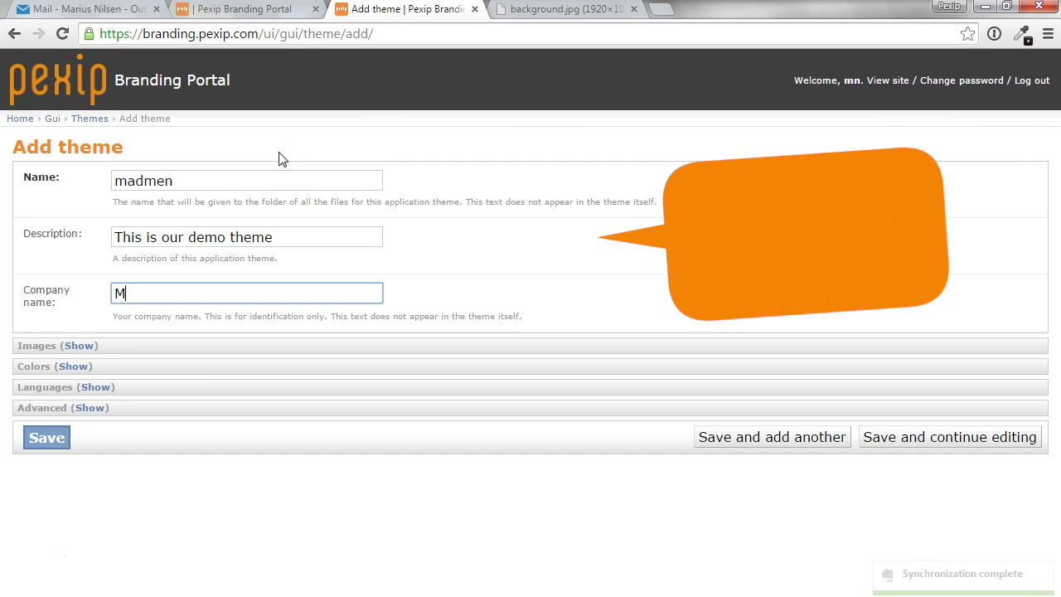
{"action": "type", "text": "admen"}
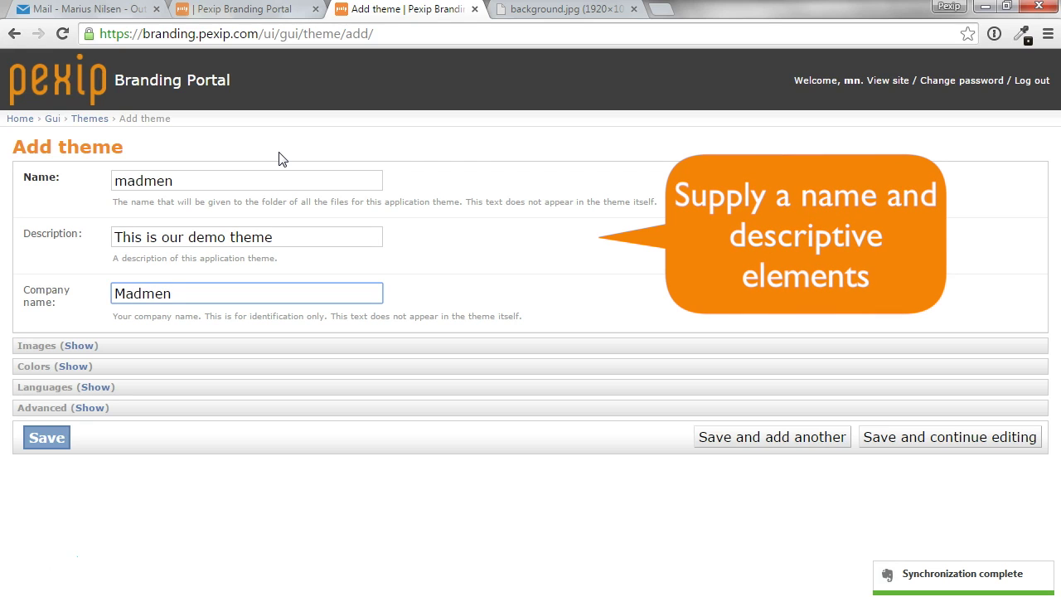
{"action": "double_click", "coordinate": [207, 182]}
{"action": "left_click", "coordinate": [73, 193]}
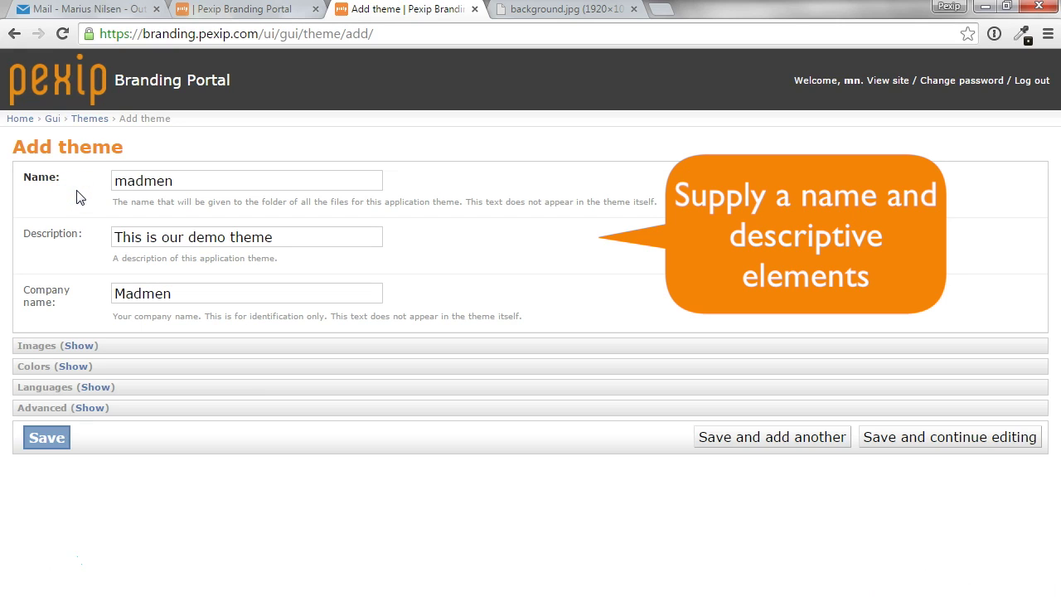
{"action": "left_click", "coordinate": [190, 293]}
{"action": "type", "text": "Inc."}
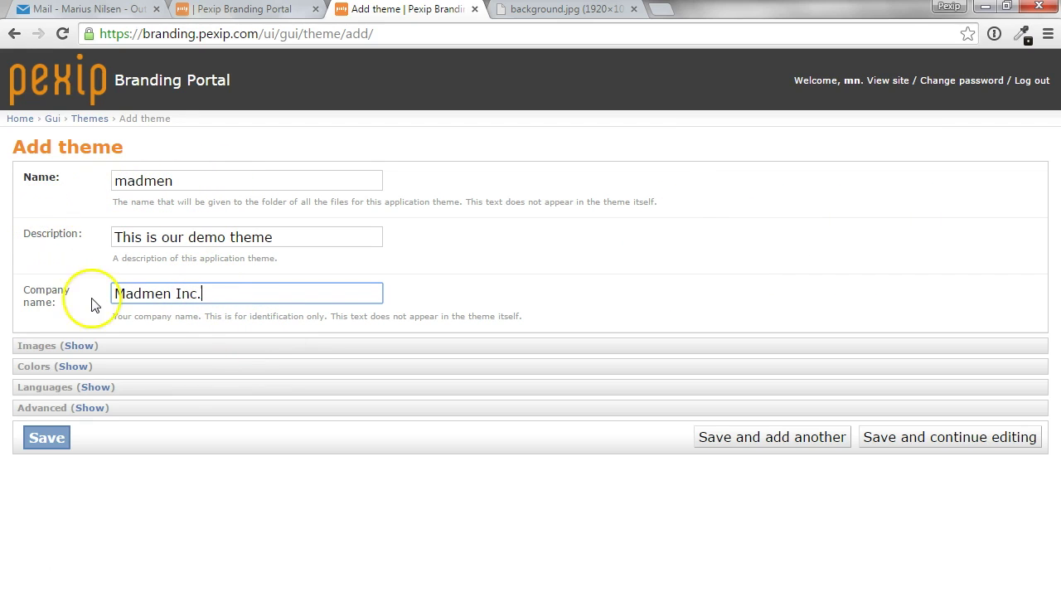
Step: Expand the Images section and choose background.jpg as the background image
{"action": "left_click", "coordinate": [76, 346]}
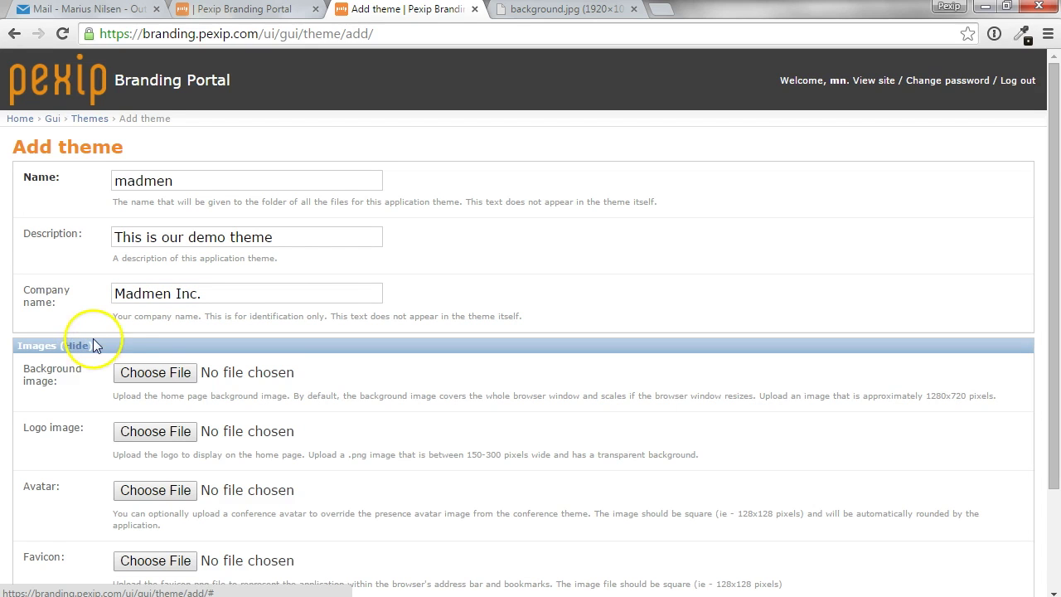
{"action": "scroll", "coordinate": [83, 352], "scroll_direction": "down", "scroll_amount": 3}
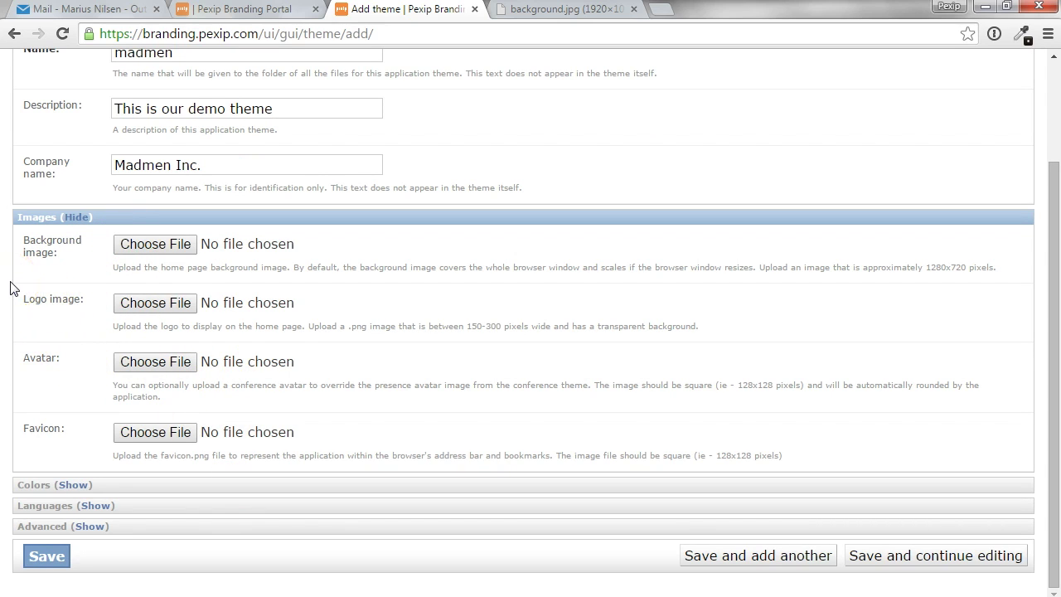
{"action": "left_click", "coordinate": [169, 256]}
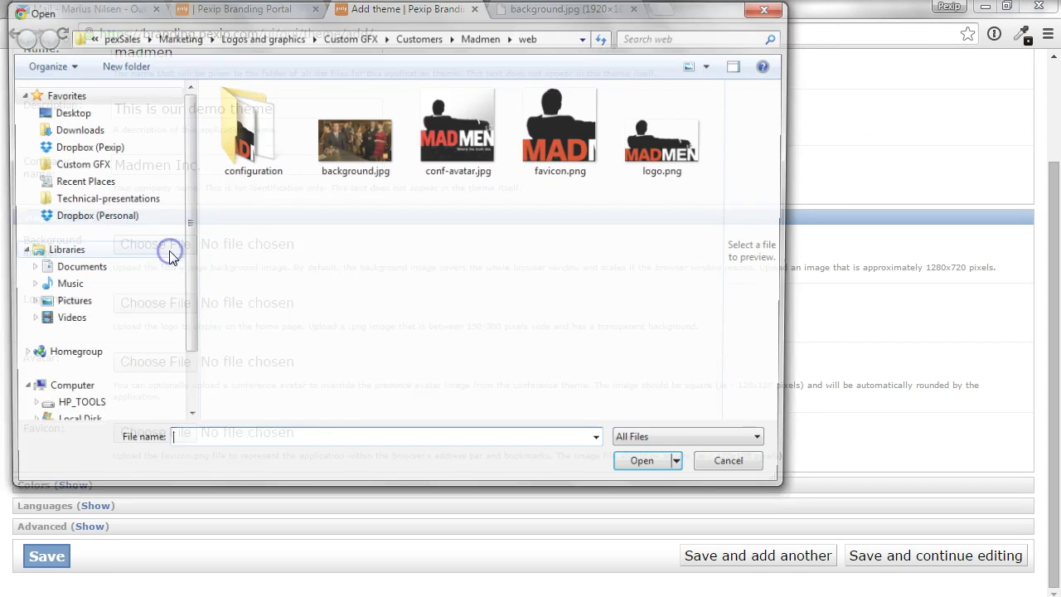
{"action": "double_click", "coordinate": [363, 146]}
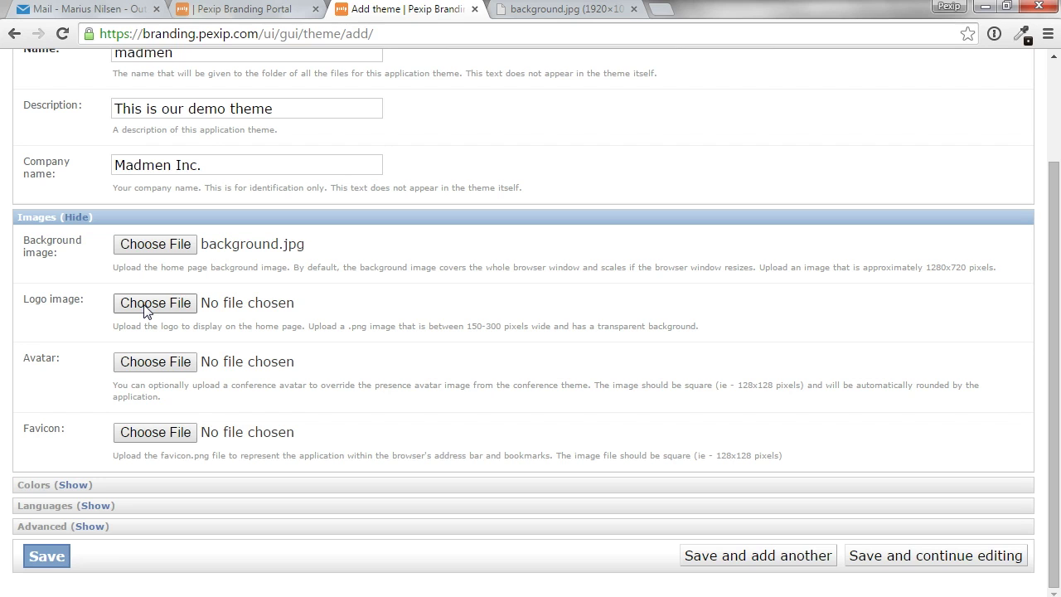
Step: Attach logo.png as the logo, conf-avatar.jpg as the avatar and favicon.png as the favicon
{"action": "left_click", "coordinate": [144, 309]}
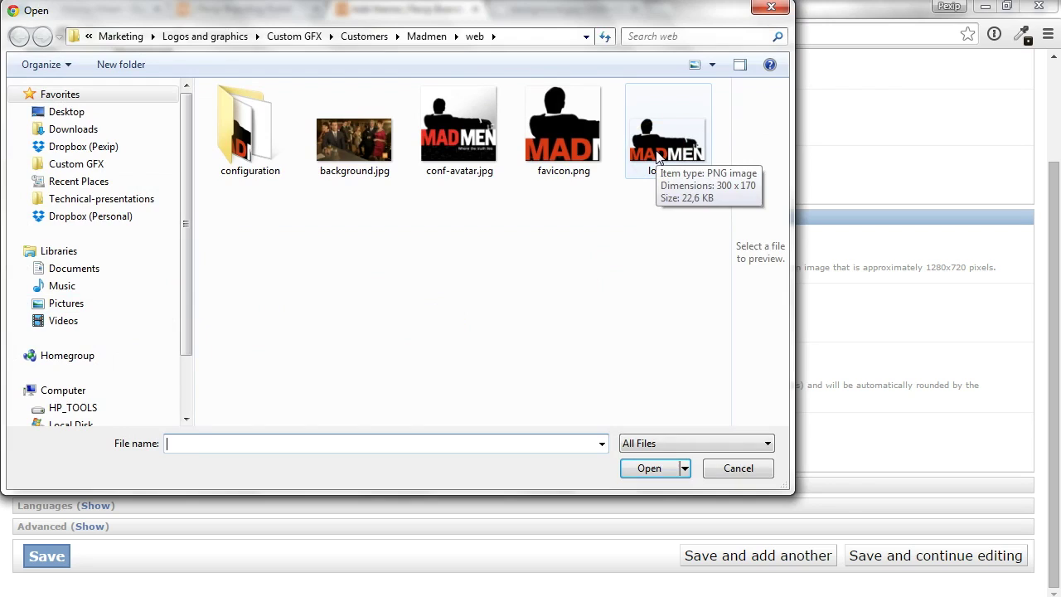
{"action": "double_click", "coordinate": [658, 154]}
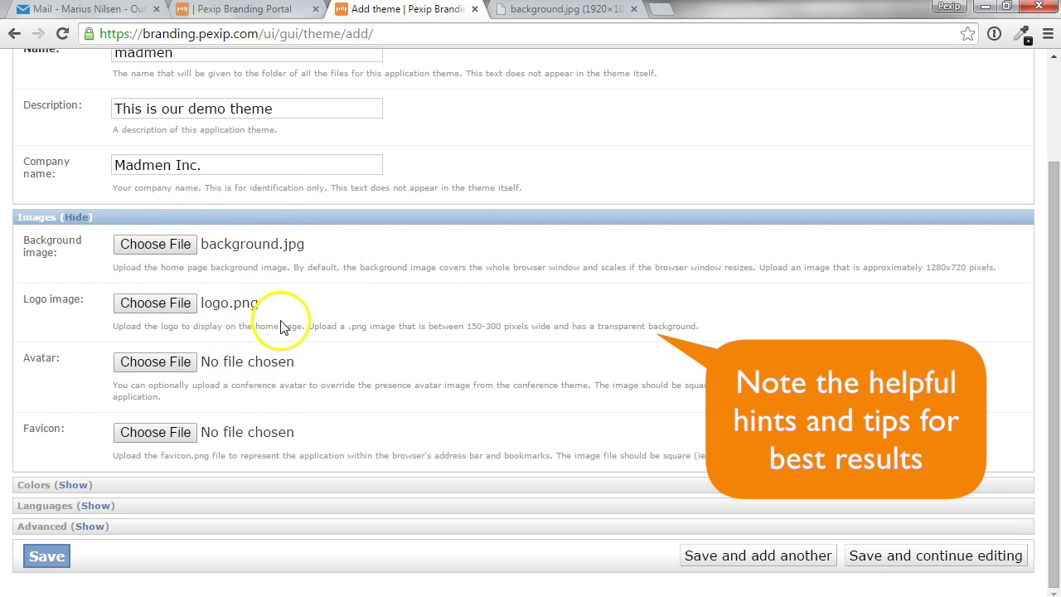
{"action": "left_click", "coordinate": [160, 365]}
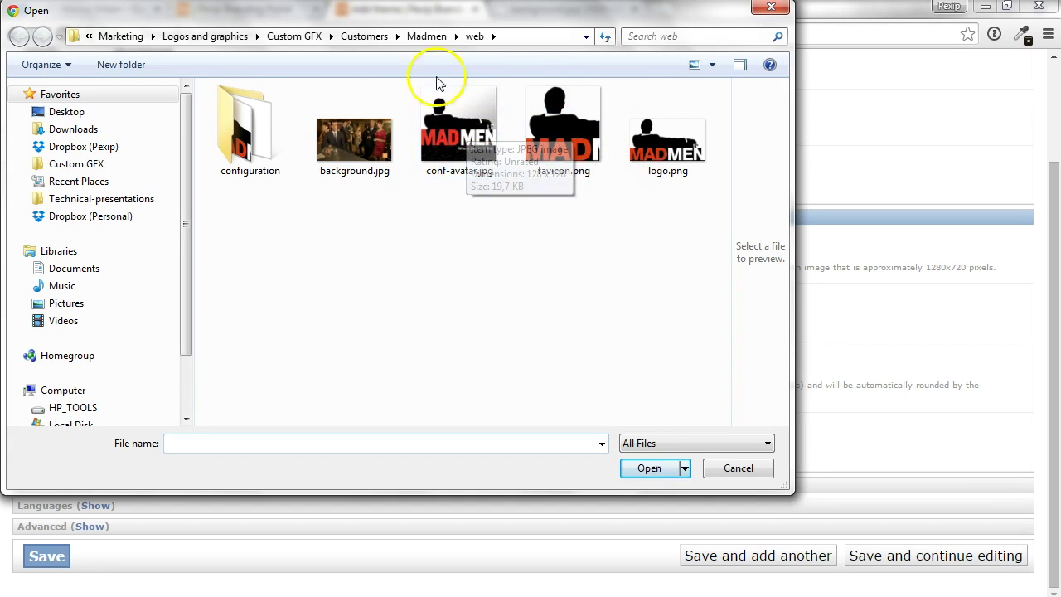
{"action": "left_click", "coordinate": [453, 125]}
{"action": "double_click", "coordinate": [453, 125]}
{"action": "left_click", "coordinate": [153, 434]}
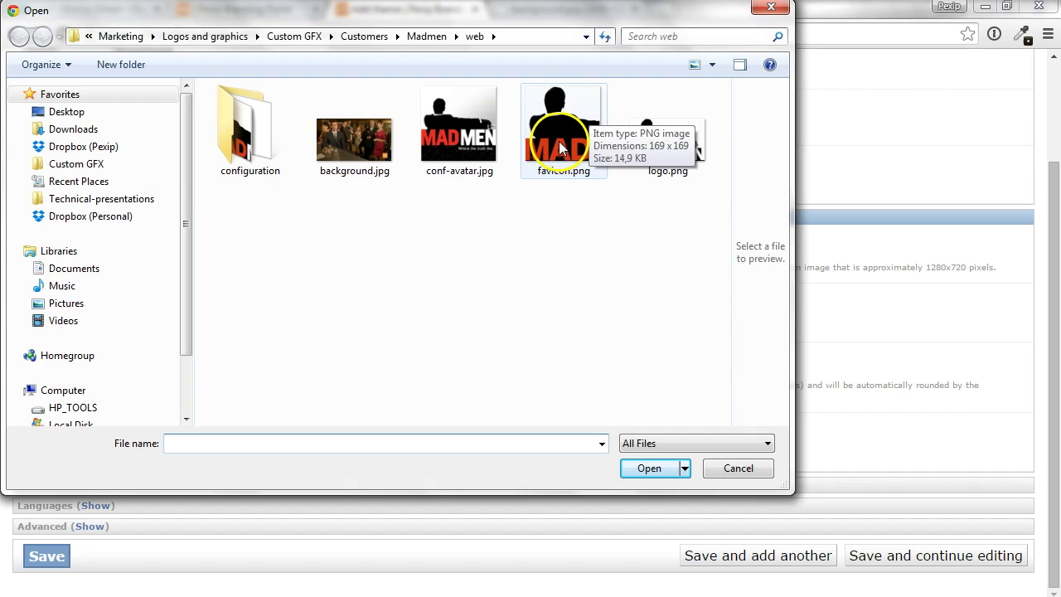
{"action": "double_click", "coordinate": [560, 148]}
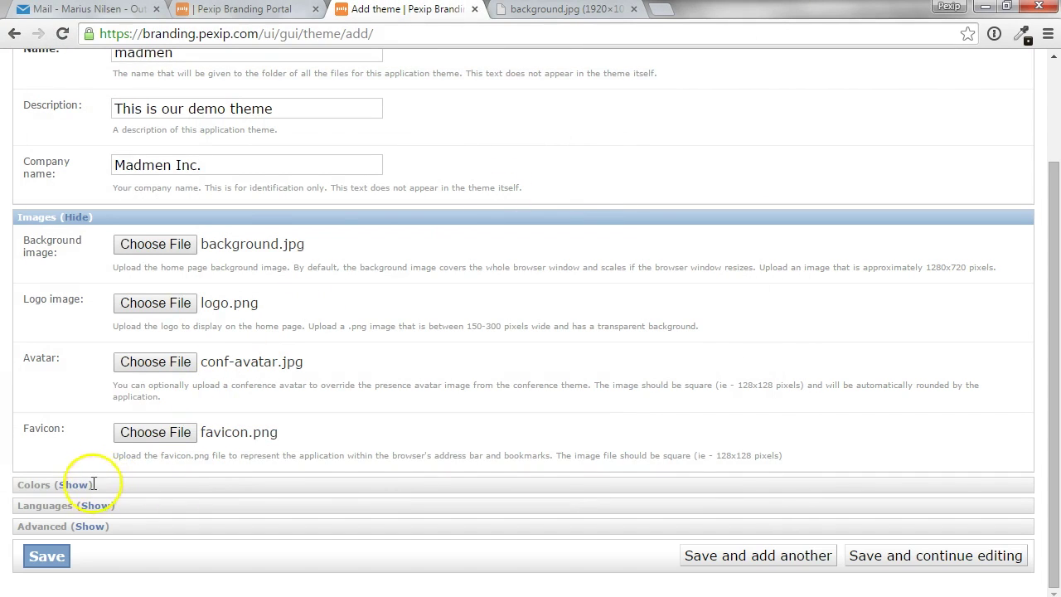
Step: Save the madmen theme and view its preview with the bar photo background and MADMEN logo
{"action": "left_click", "coordinate": [58, 555]}
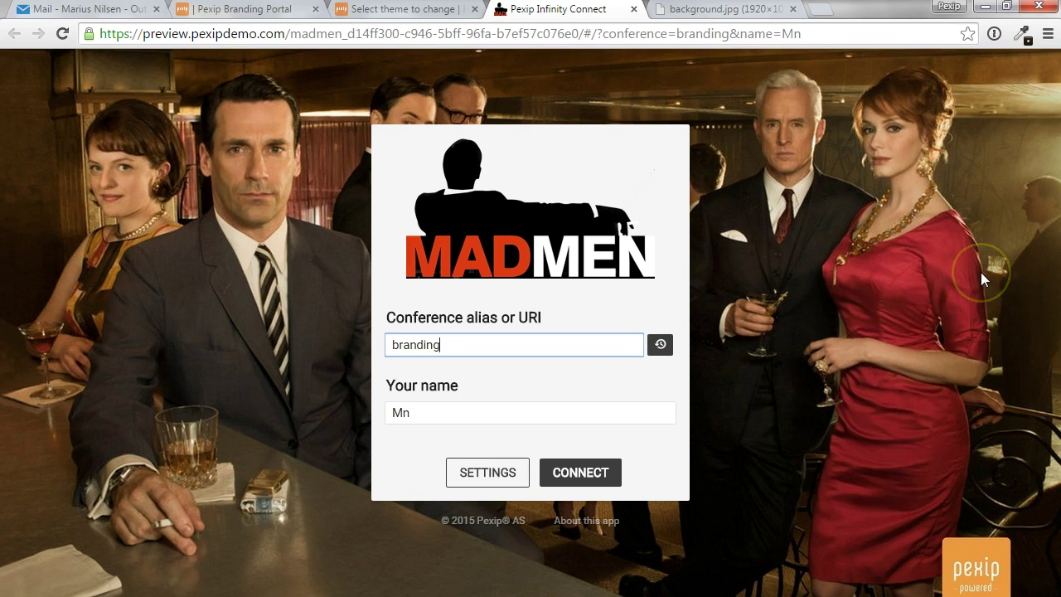
{"action": "left_click", "coordinate": [993, 301]}
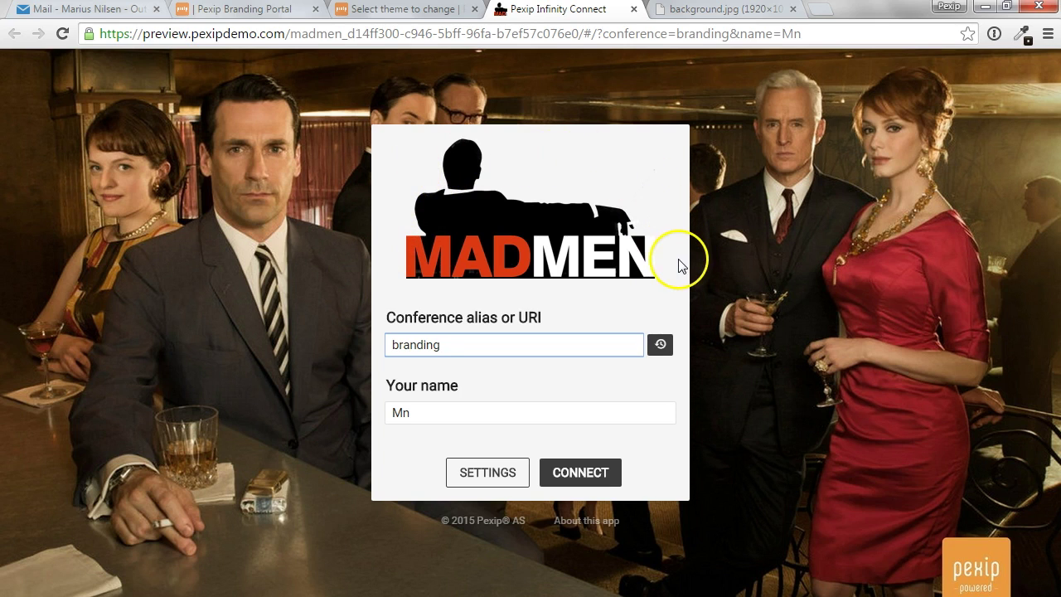
{"action": "key", "text": "alt+Tab"}
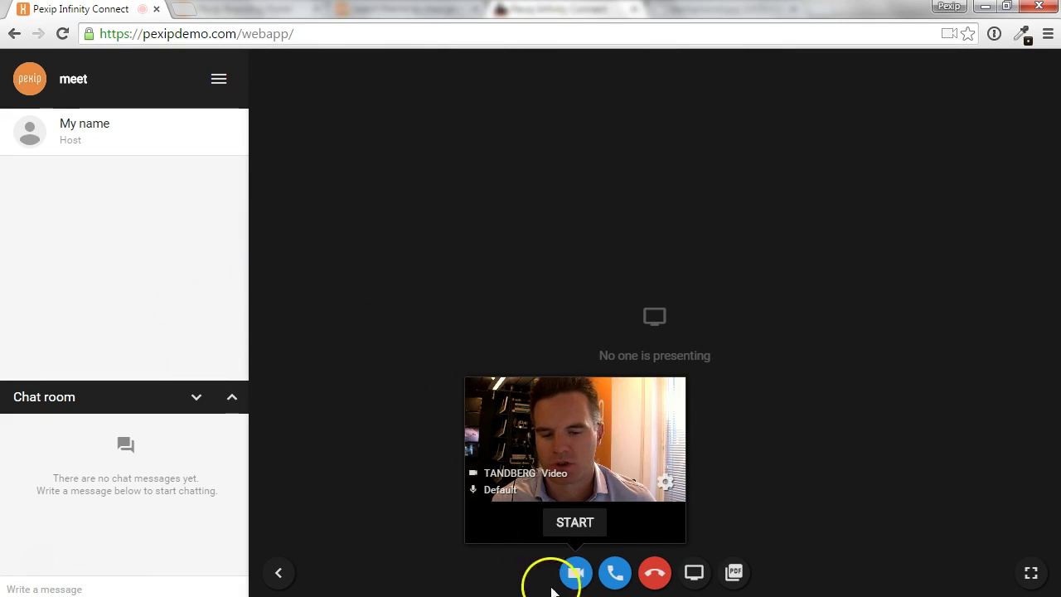
{"action": "left_click", "coordinate": [572, 570]}
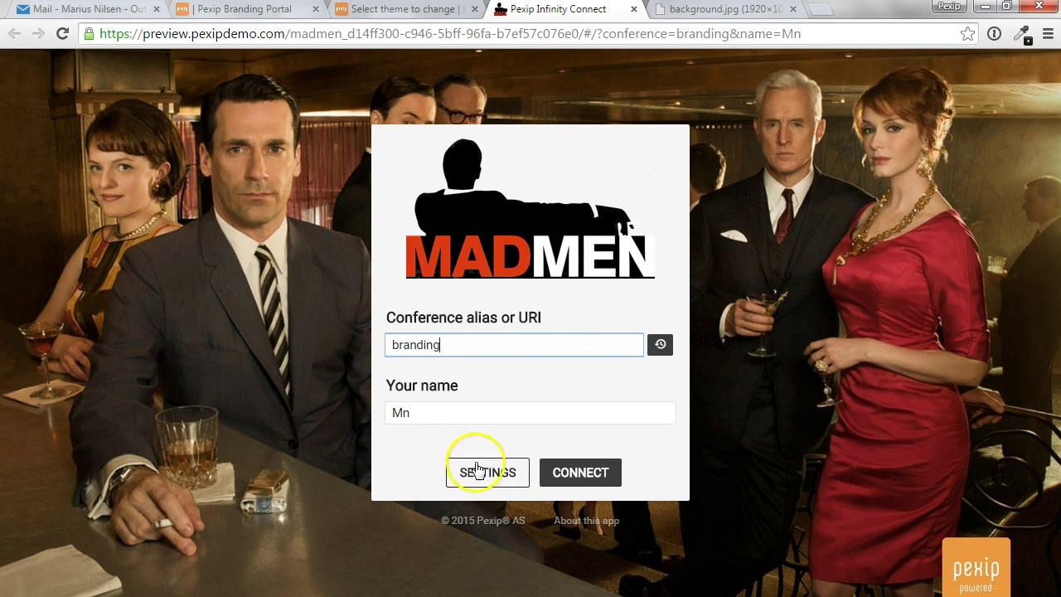
Step: Join and leave the branding conference, then open the madmen theme for editing
{"action": "left_click", "coordinate": [579, 475]}
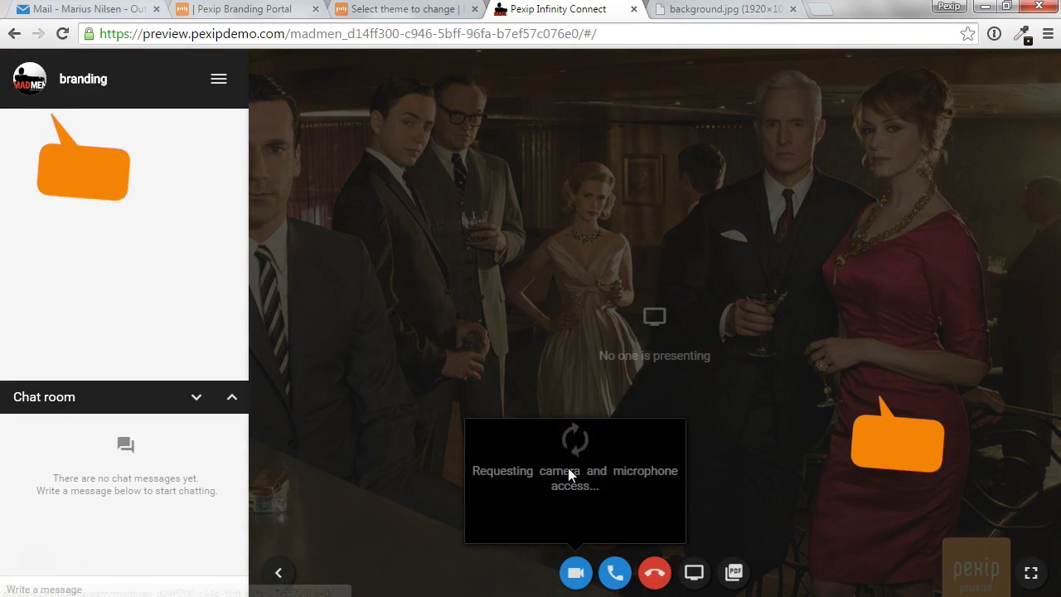
{"action": "left_click", "coordinate": [572, 564]}
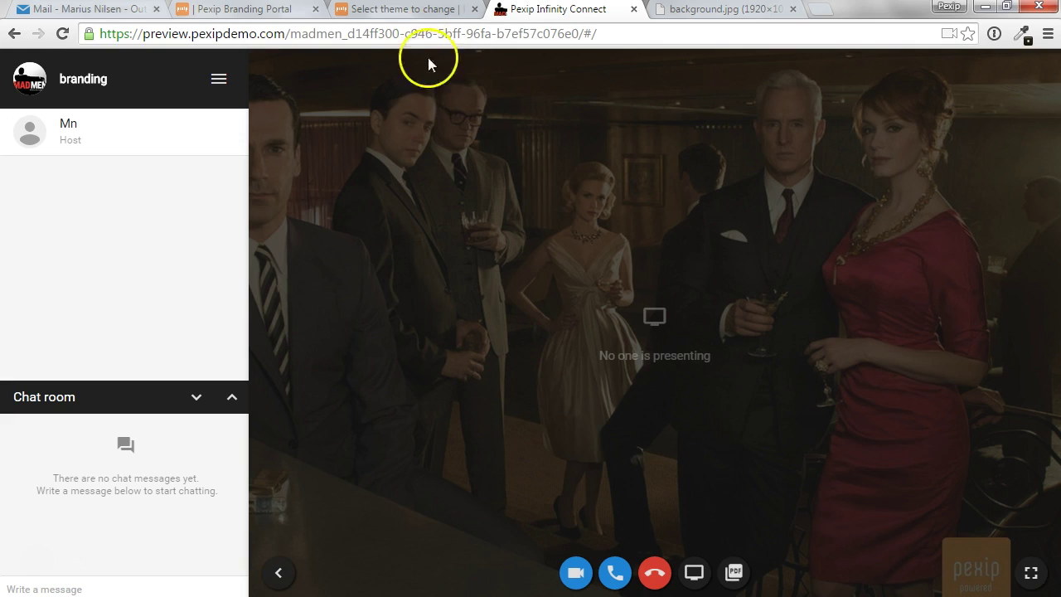
{"action": "left_click", "coordinate": [654, 572]}
{"action": "left_click", "coordinate": [588, 370]}
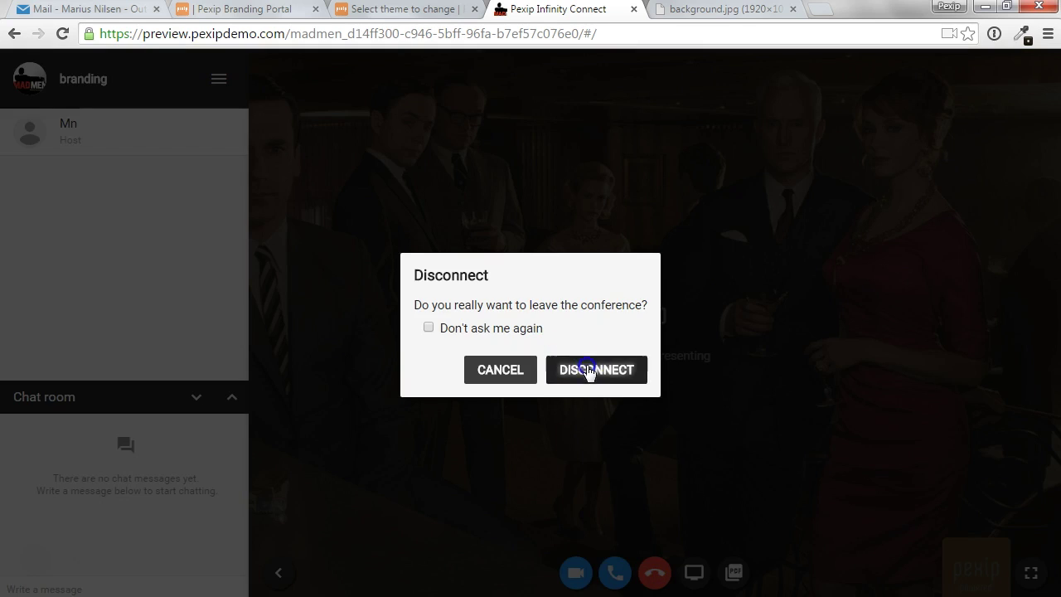
{"action": "left_click", "coordinate": [399, 10]}
{"action": "left_click", "coordinate": [74, 265]}
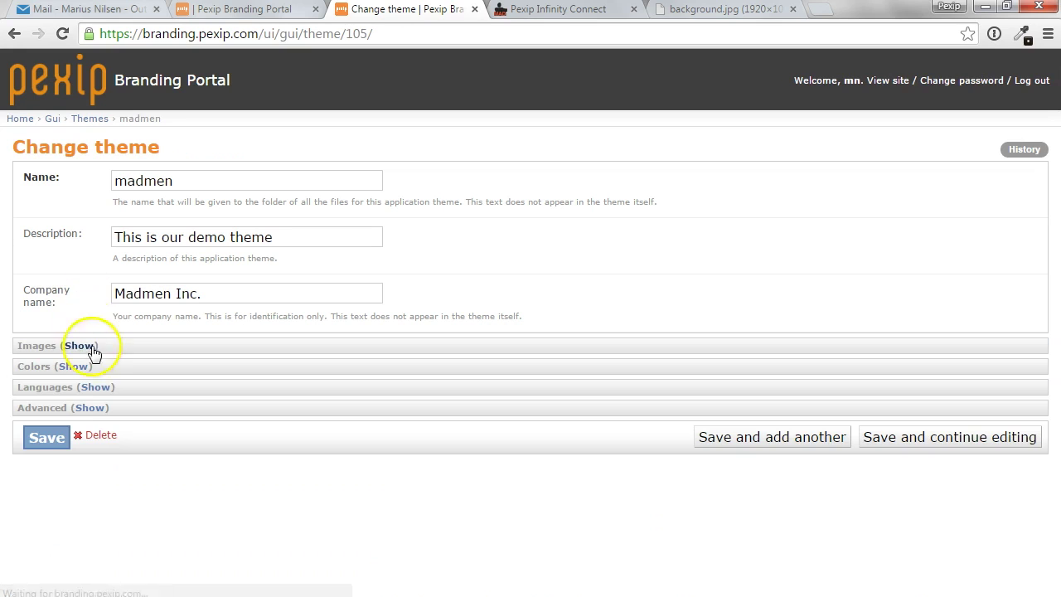
Step: Show and hide the stored images, scroll through the Colors settings, then return to the branded preview
{"action": "left_click", "coordinate": [79, 347]}
{"action": "scroll", "coordinate": [145, 425], "scroll_direction": "down", "scroll_amount": 3}
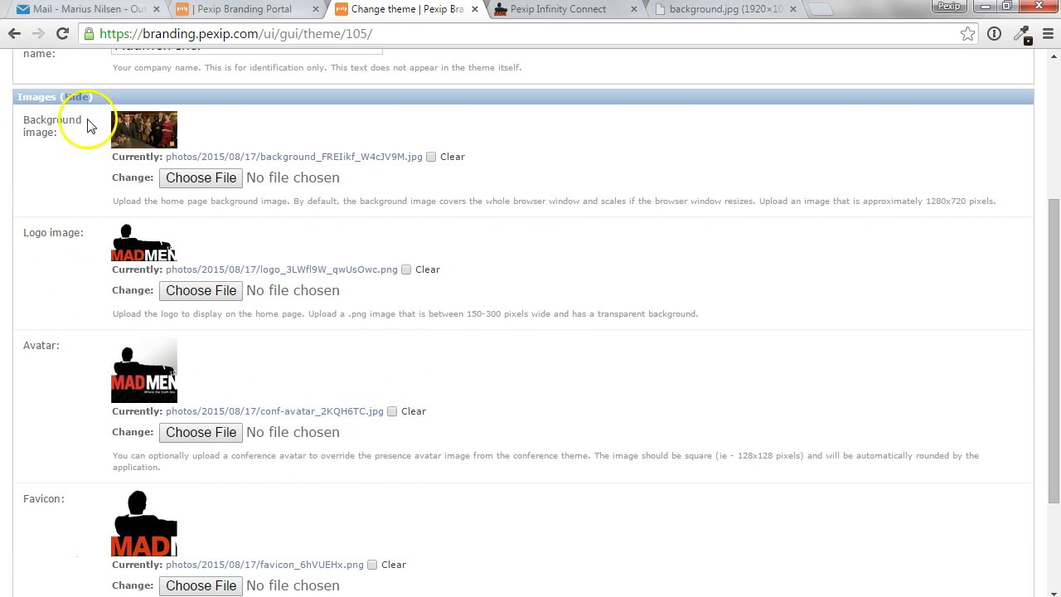
{"action": "left_click", "coordinate": [76, 98]}
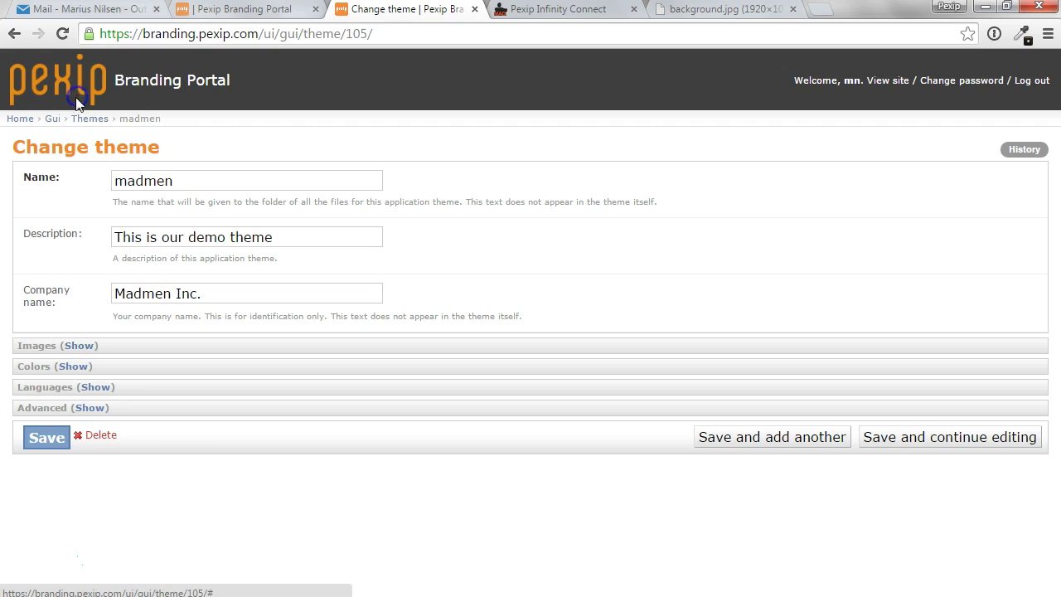
{"action": "left_click", "coordinate": [75, 370]}
{"action": "scroll", "coordinate": [37, 388], "scroll_direction": "down", "scroll_amount": 2}
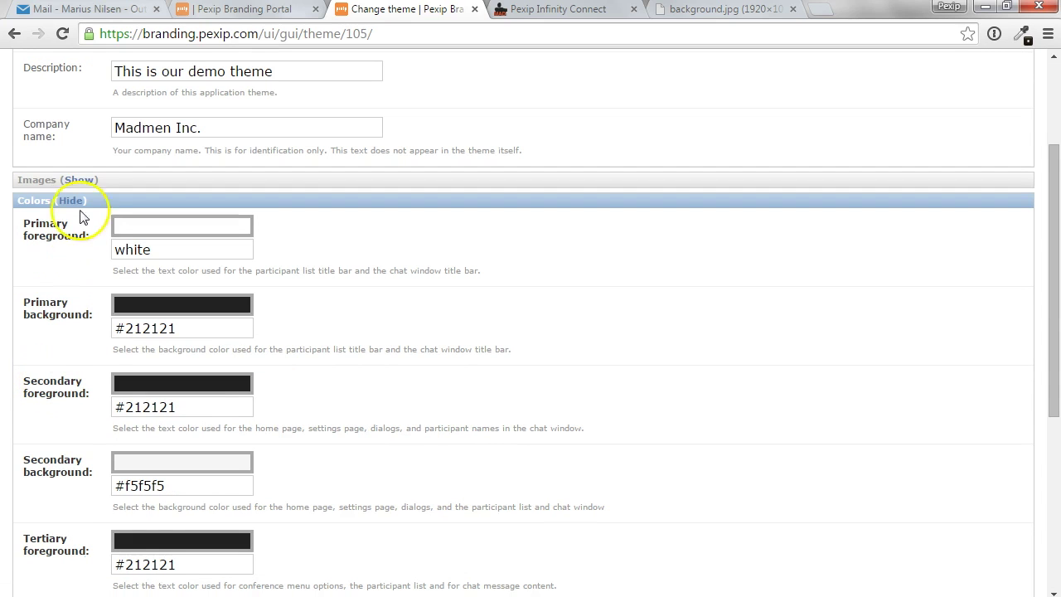
{"action": "scroll", "coordinate": [60, 265], "scroll_direction": "down", "scroll_amount": 1}
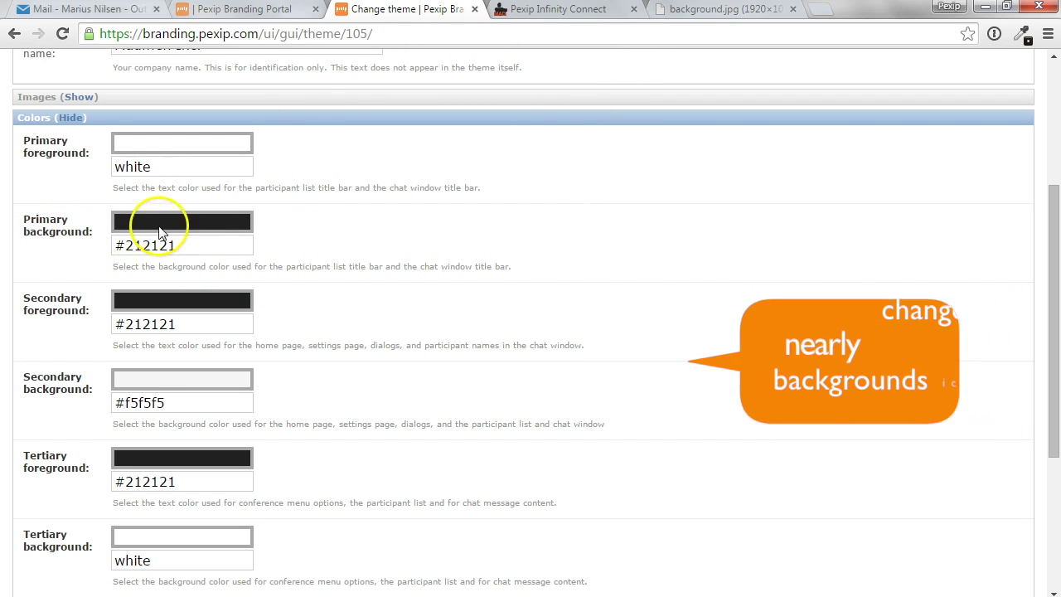
{"action": "left_click", "coordinate": [561, 18]}
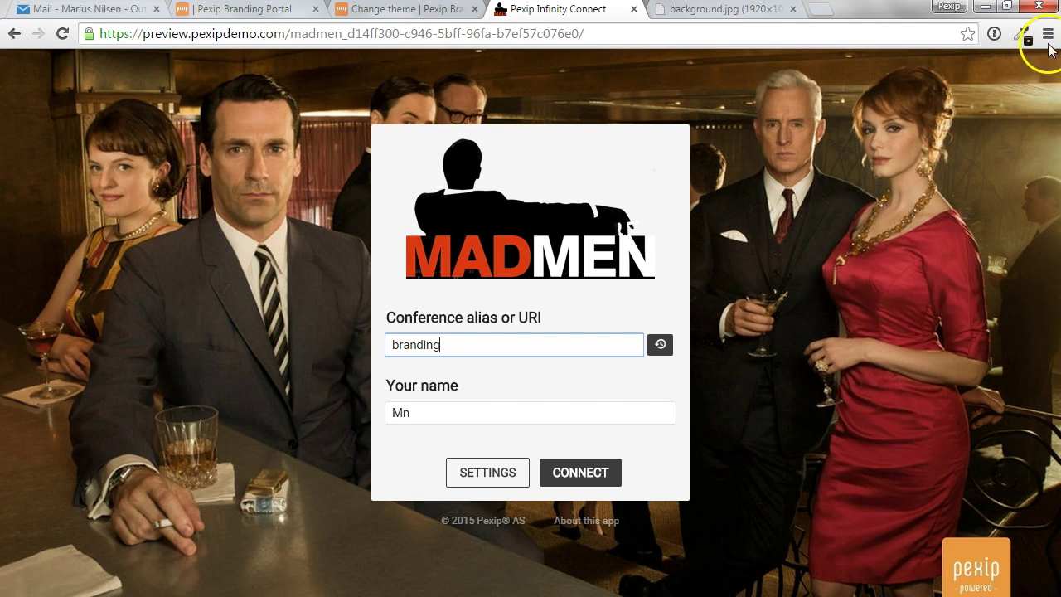
Step: Use ColorZilla's page colour picker to sample and copy the brown #3E3027 from the background photo
{"action": "left_click", "coordinate": [1023, 35]}
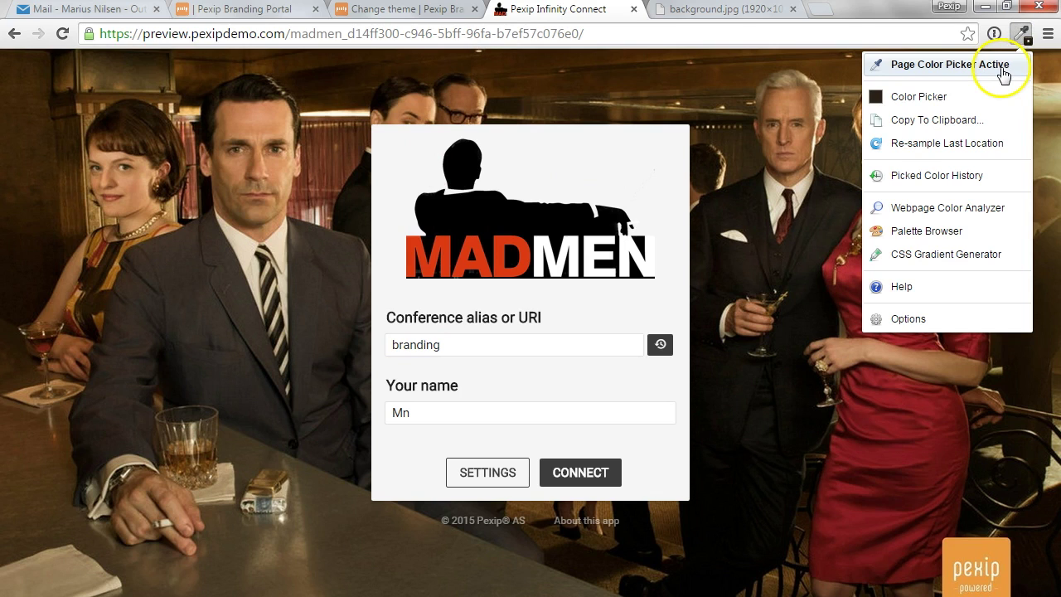
{"action": "left_click", "coordinate": [1006, 73]}
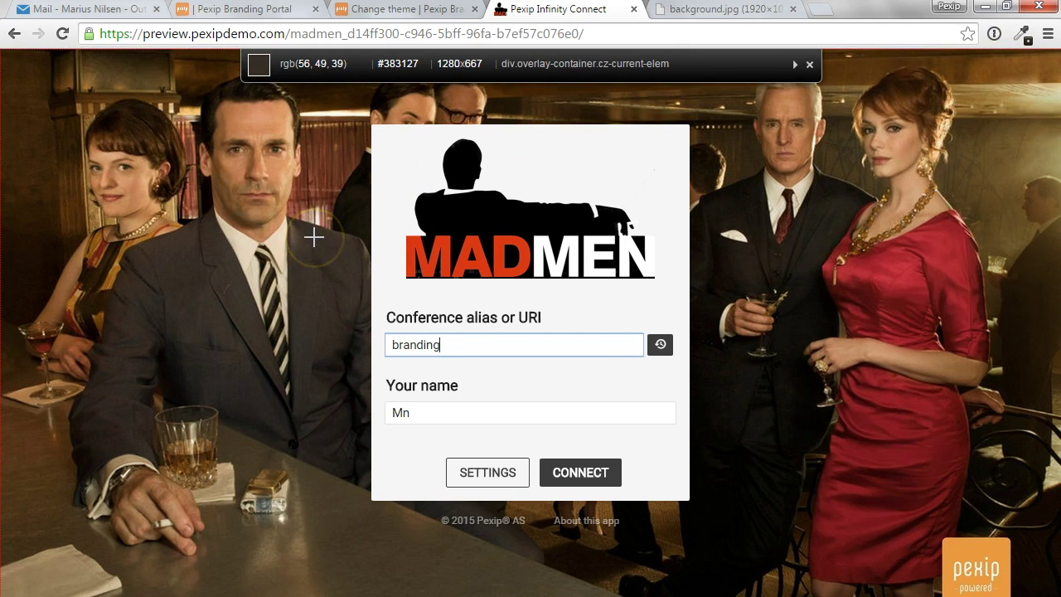
{"action": "left_click", "coordinate": [179, 241]}
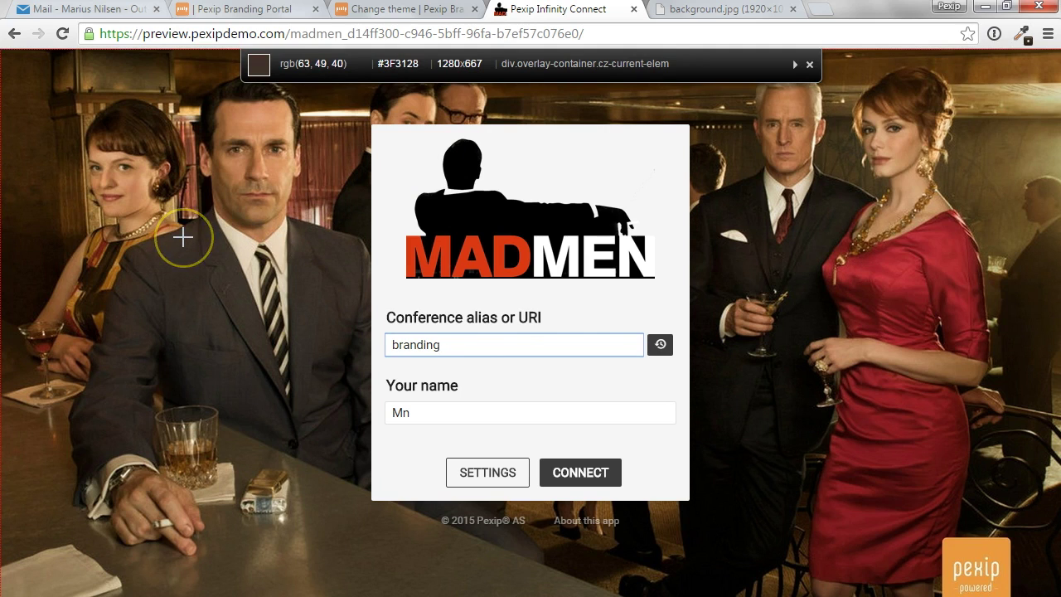
{"action": "left_click", "coordinate": [184, 238]}
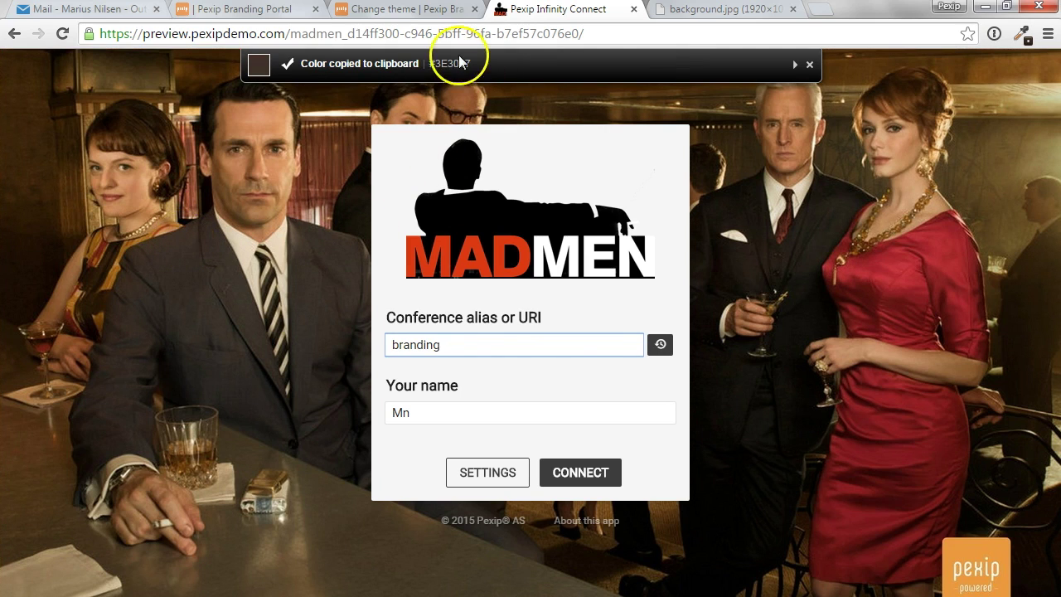
Step: Replace the primary background colour #212121 with the pasted brown #3E3027 and collapse Colors
{"action": "left_click", "coordinate": [413, 13]}
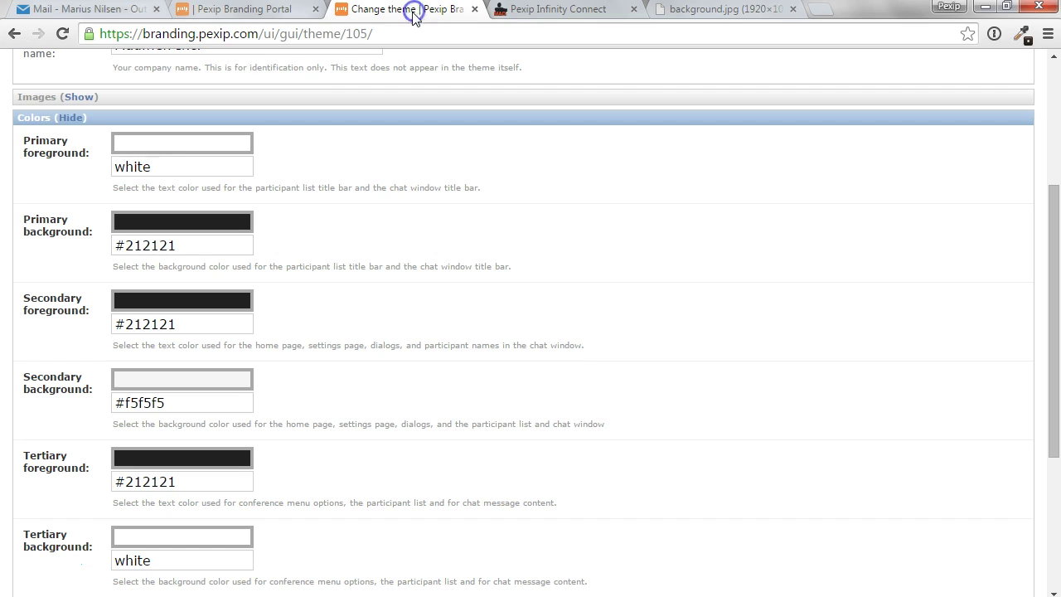
{"action": "double_click", "coordinate": [143, 242]}
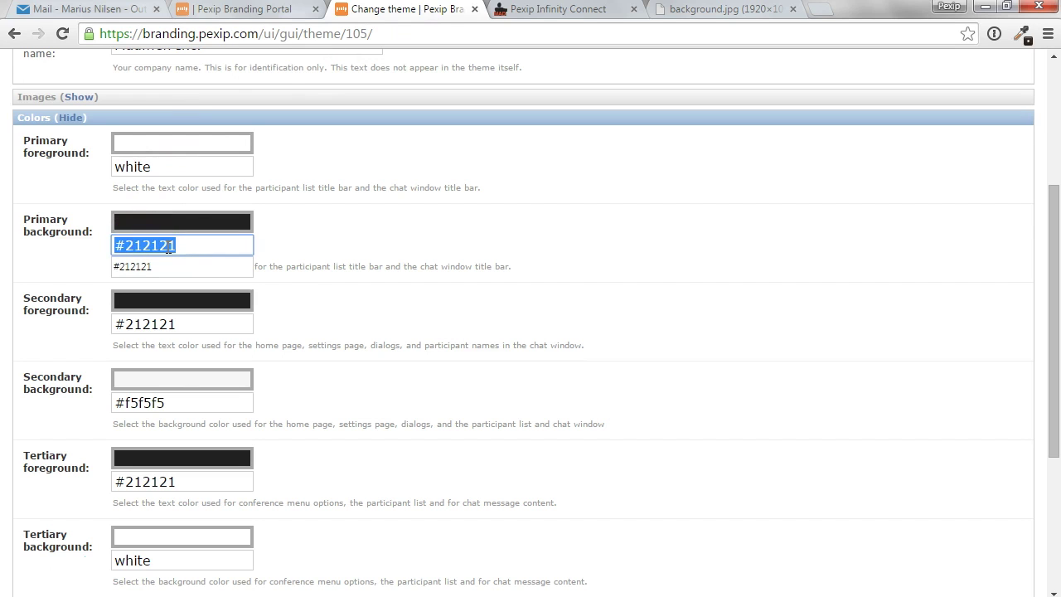
{"action": "key", "text": "ctrl+v"}
{"action": "key", "text": "Tab"}
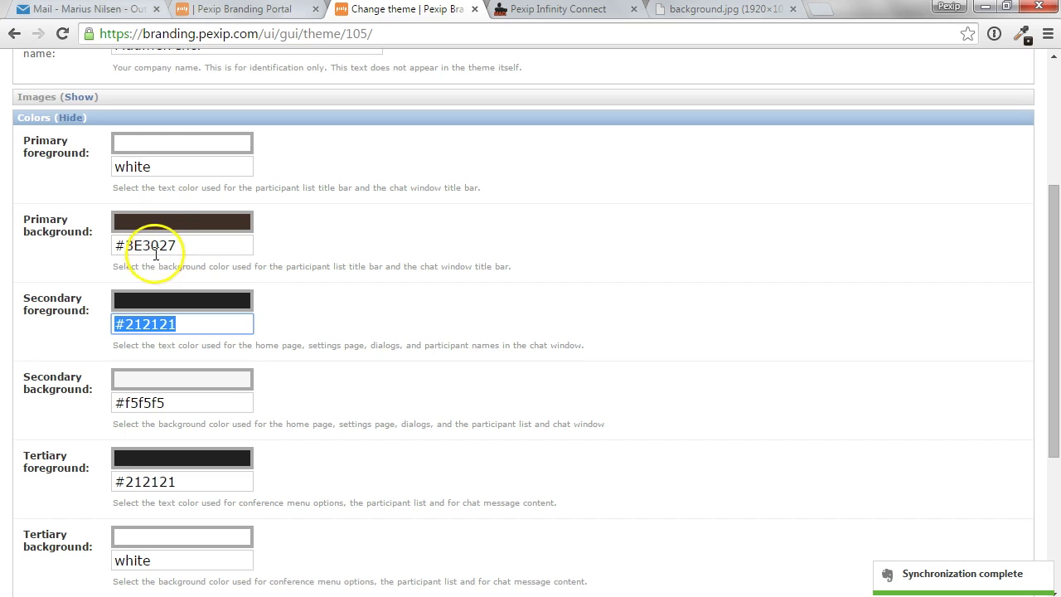
{"action": "scroll", "coordinate": [352, 421], "scroll_direction": "down", "scroll_amount": 1}
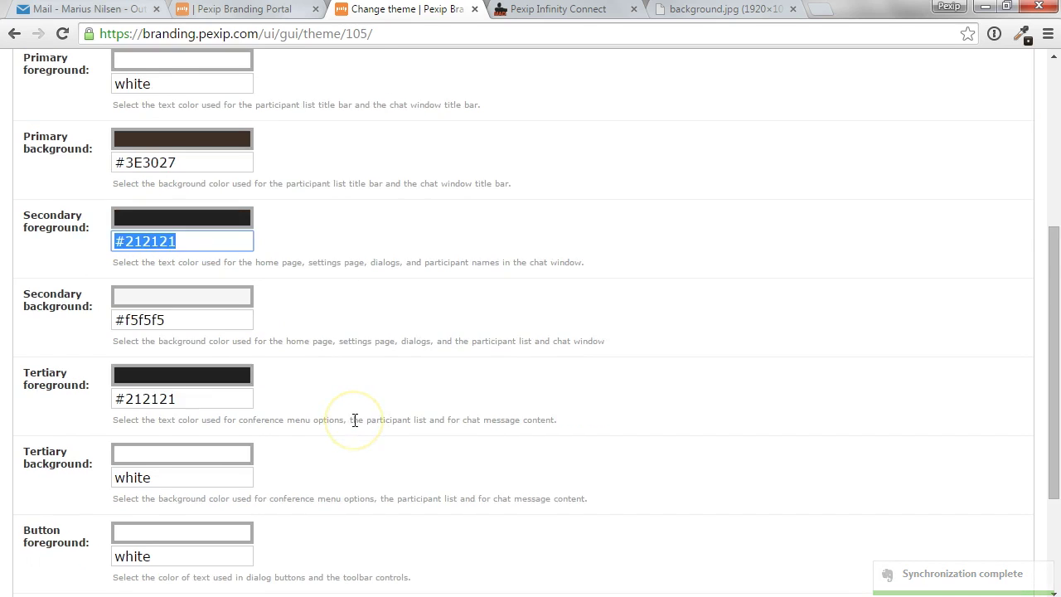
{"action": "scroll", "coordinate": [355, 421], "scroll_direction": "down", "scroll_amount": 2}
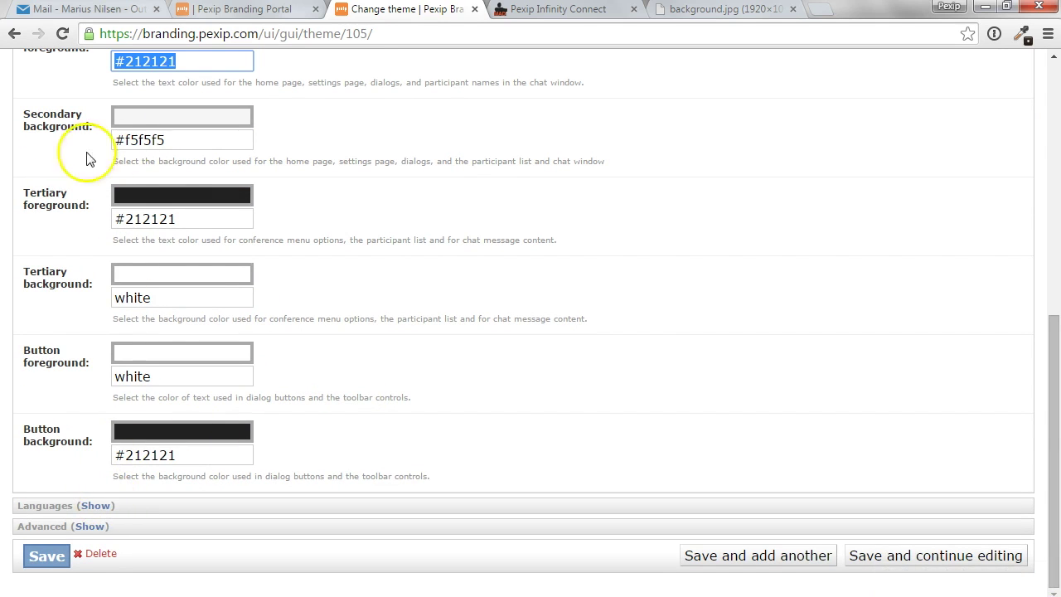
{"action": "scroll", "coordinate": [58, 274], "scroll_direction": "up", "scroll_amount": 4}
{"action": "left_click", "coordinate": [69, 190]}
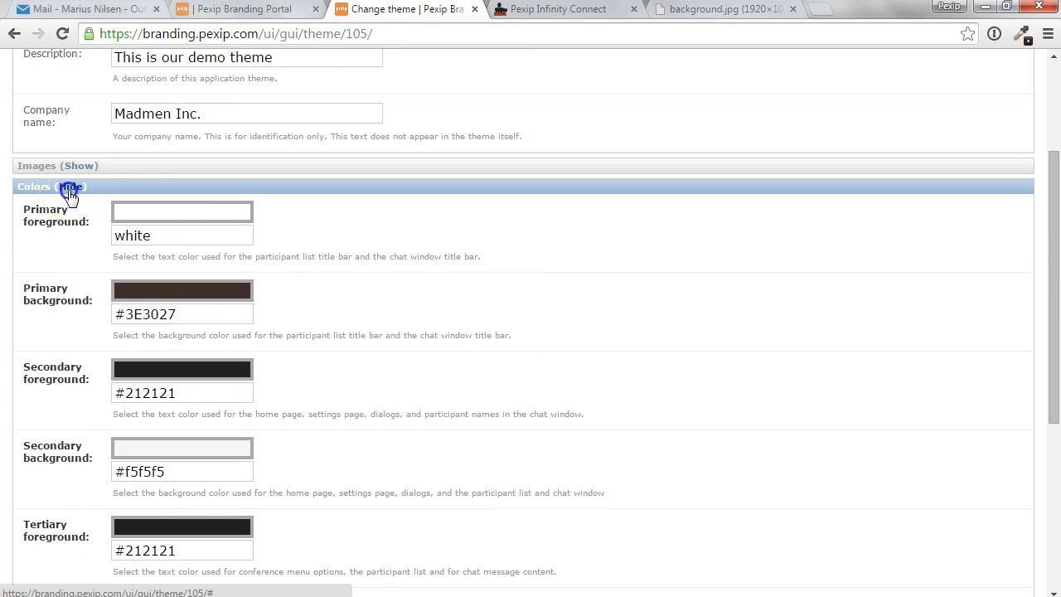
Step: Show the madmen theme's language settings and keep English (US) as the default language
{"action": "left_click", "coordinate": [86, 390]}
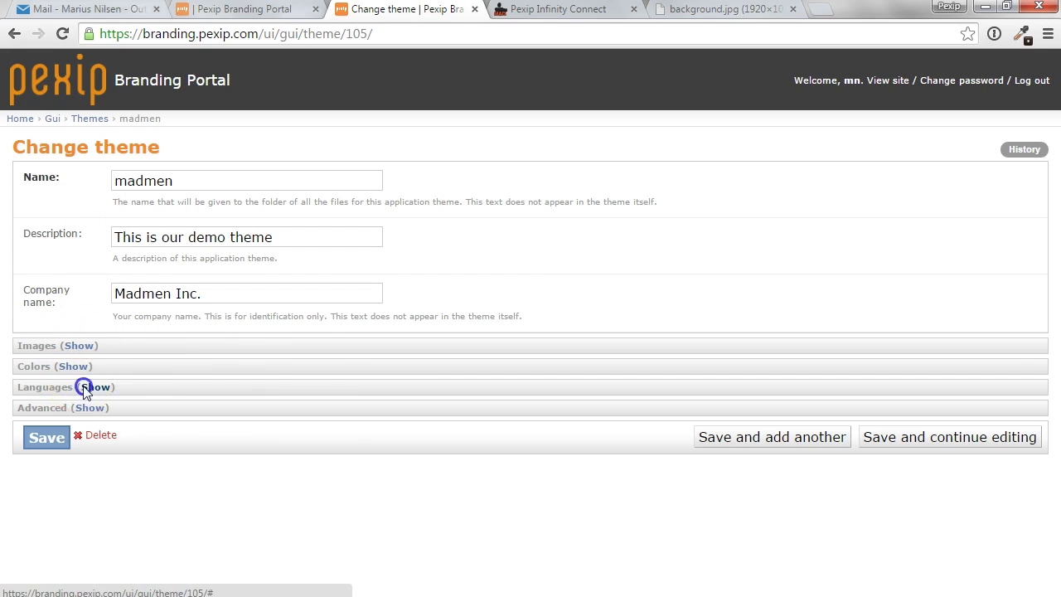
{"action": "scroll", "coordinate": [106, 359], "scroll_direction": "down", "scroll_amount": 3}
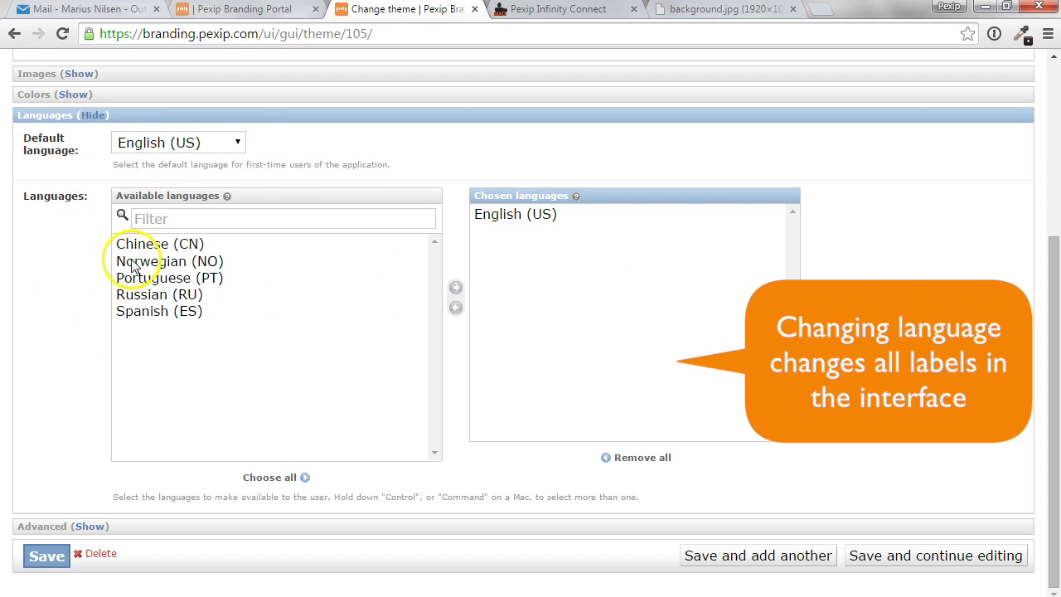
{"action": "left_click", "coordinate": [189, 146]}
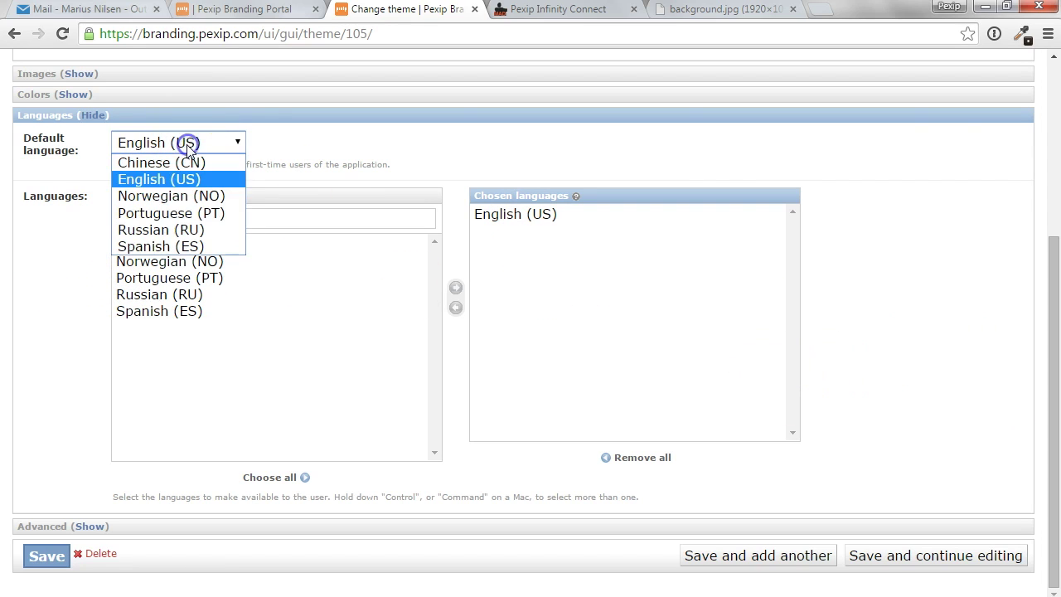
{"action": "left_click", "coordinate": [189, 147]}
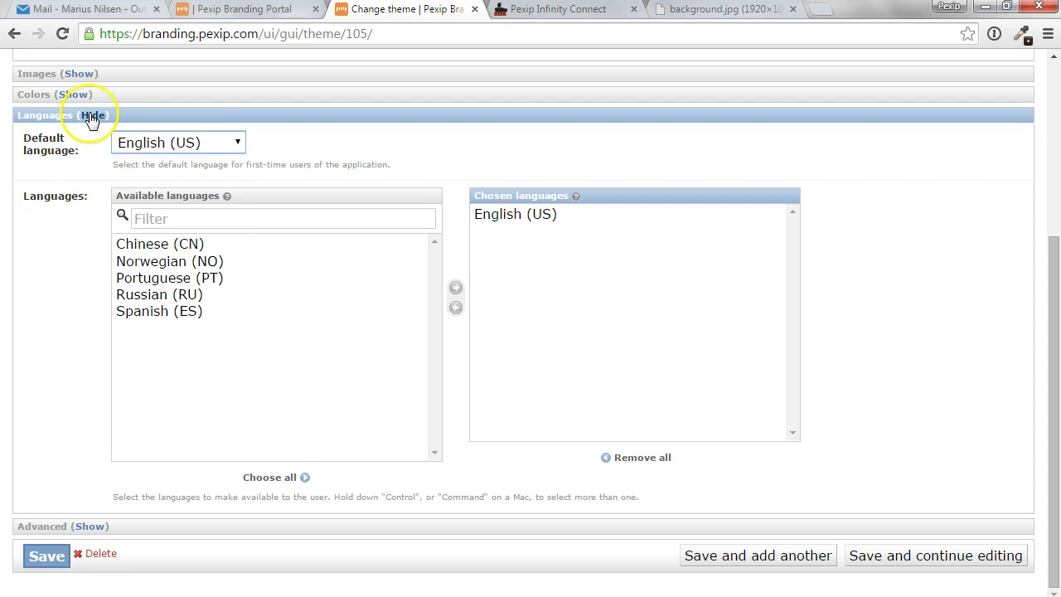
Step: Collapse Languages, expand the Advanced settings, and start editing the Server address field
{"action": "left_click", "coordinate": [91, 119]}
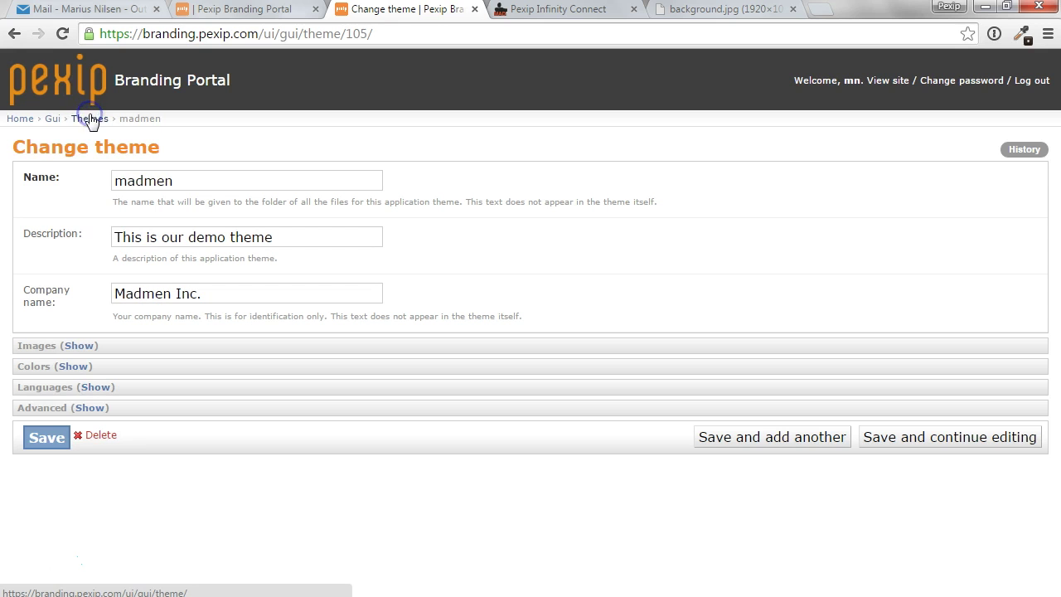
{"action": "left_click", "coordinate": [94, 409]}
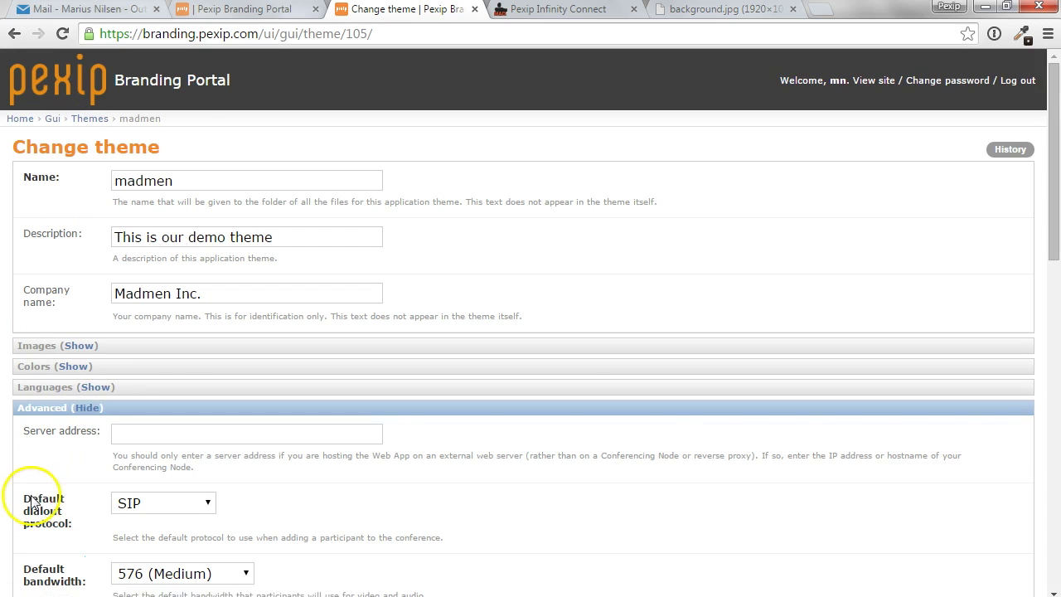
{"action": "scroll", "coordinate": [34, 506], "scroll_direction": "down", "scroll_amount": 2}
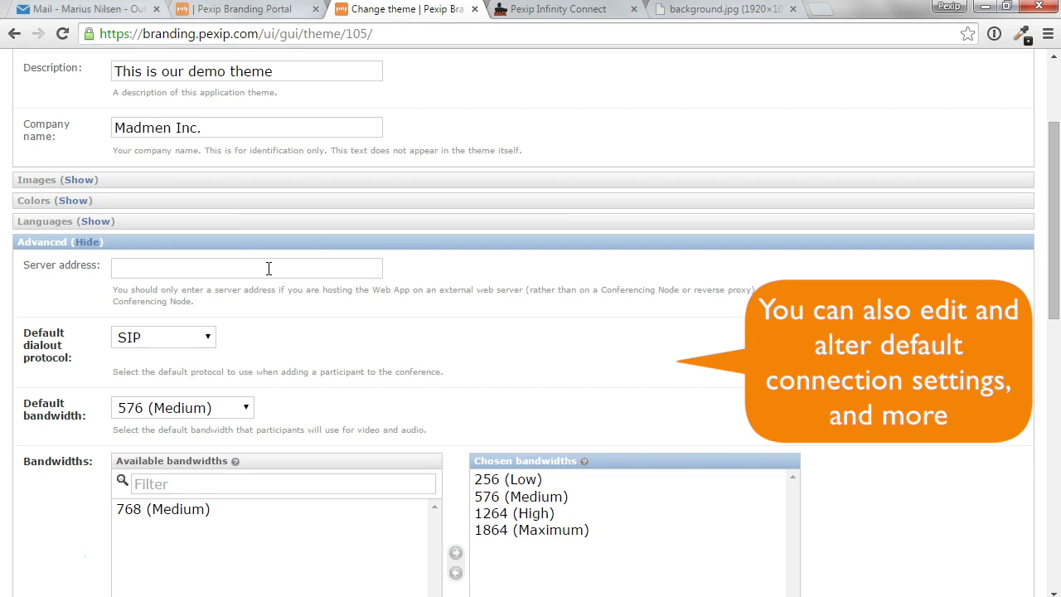
{"action": "left_click", "coordinate": [269, 268]}
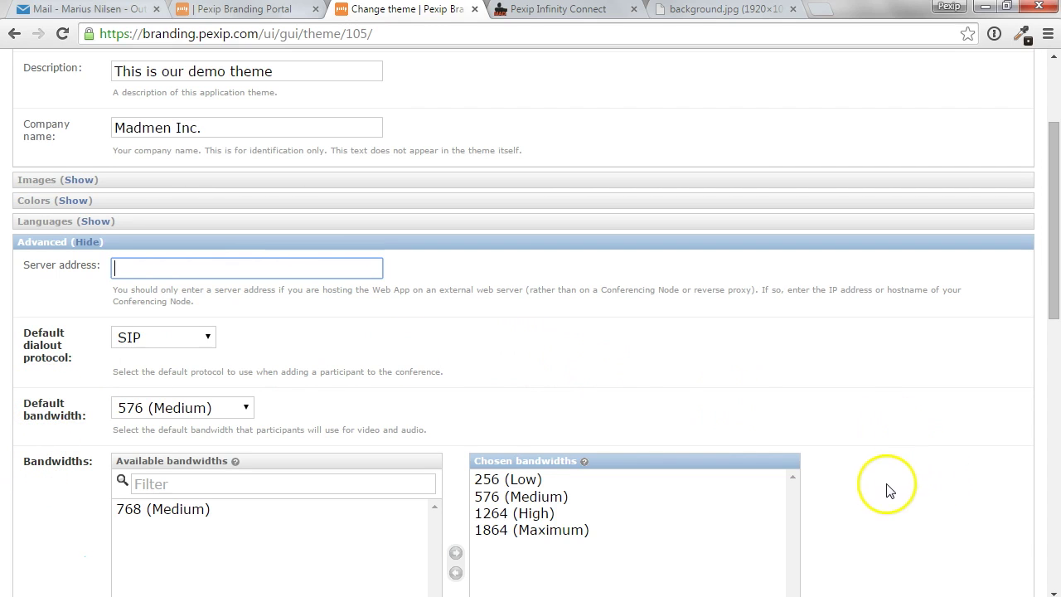
Step: Remove 1864 (Maximum) from chosen bandwidths, leaving 256 (Low), 576 (Medium) and 1264 (High)
{"action": "scroll", "coordinate": [888, 490], "scroll_direction": "down", "scroll_amount": 2}
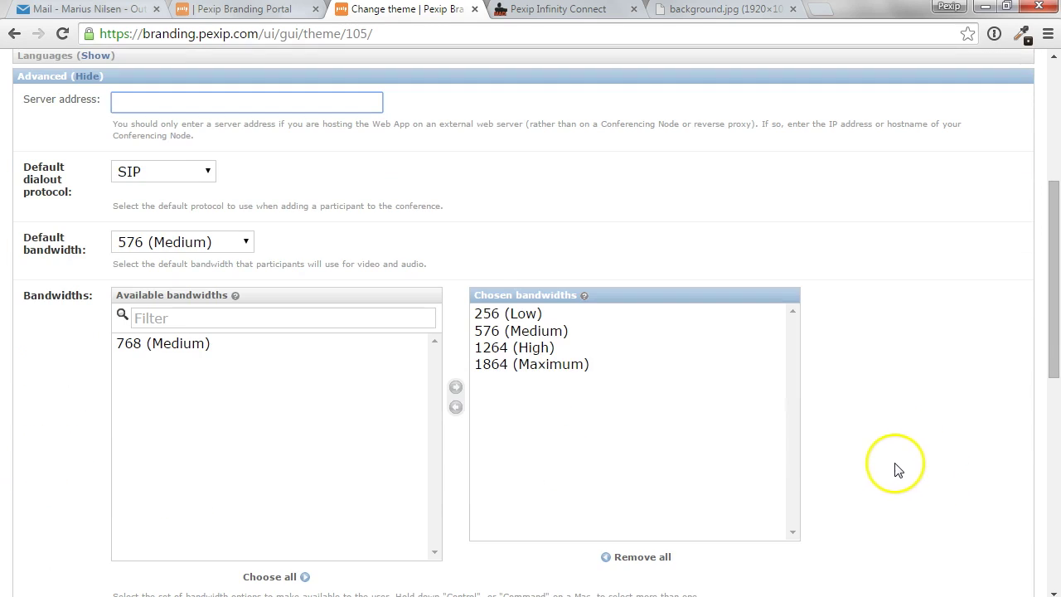
{"action": "left_click", "coordinate": [549, 369]}
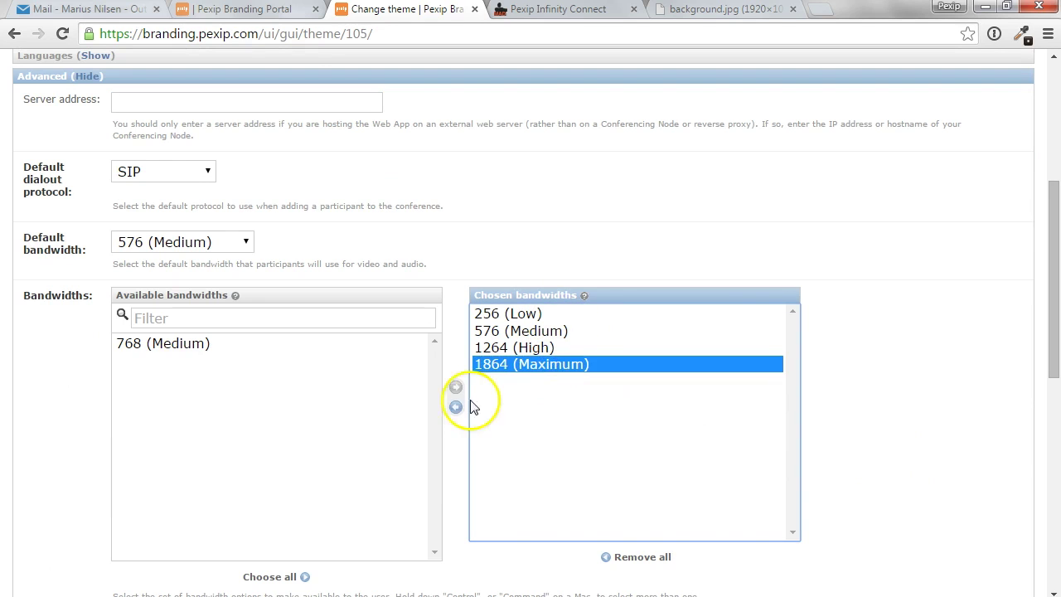
{"action": "left_click", "coordinate": [456, 406]}
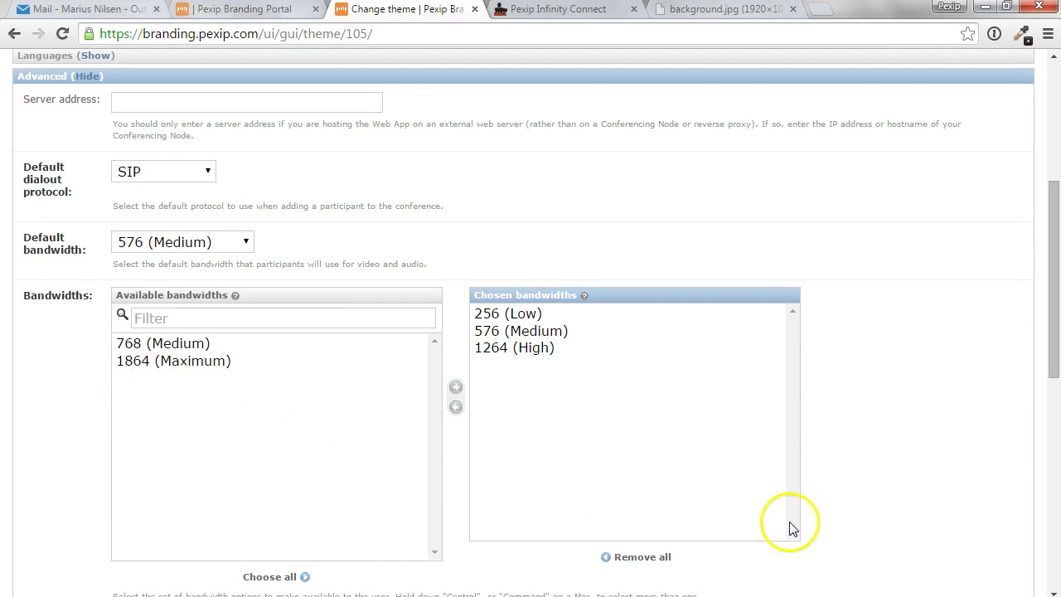
{"action": "scroll", "coordinate": [74, 417], "scroll_direction": "down", "scroll_amount": 3}
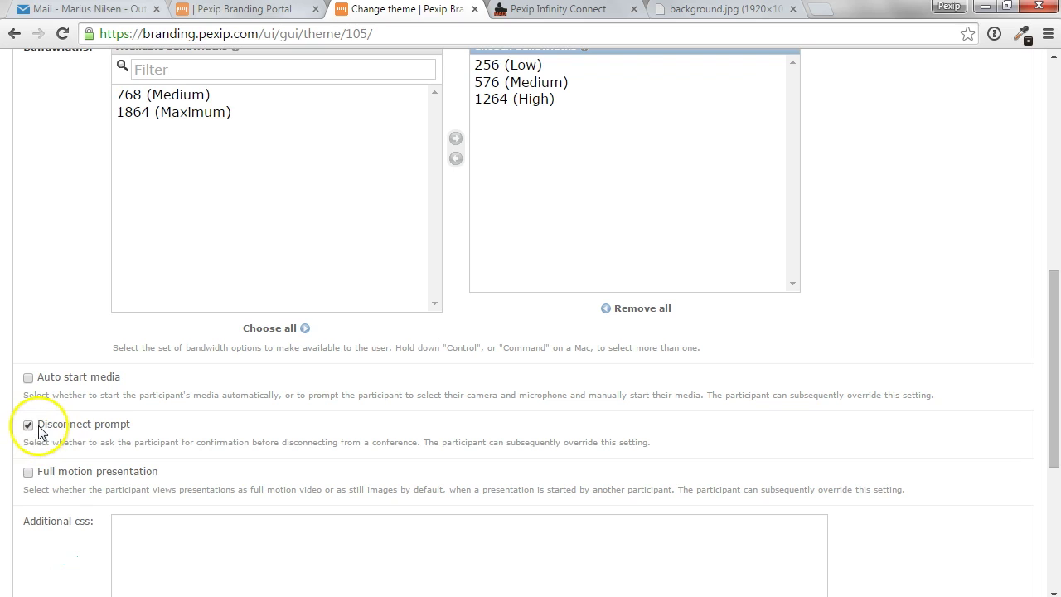
{"action": "scroll", "coordinate": [38, 433], "scroll_direction": "down", "scroll_amount": 1}
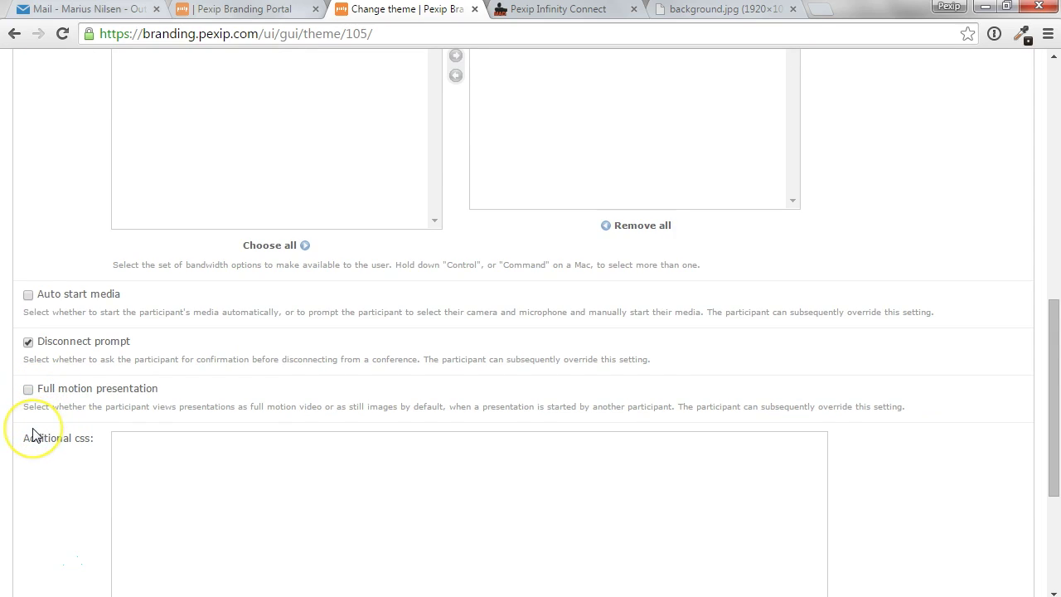
{"action": "scroll", "coordinate": [33, 435], "scroll_direction": "down", "scroll_amount": 3}
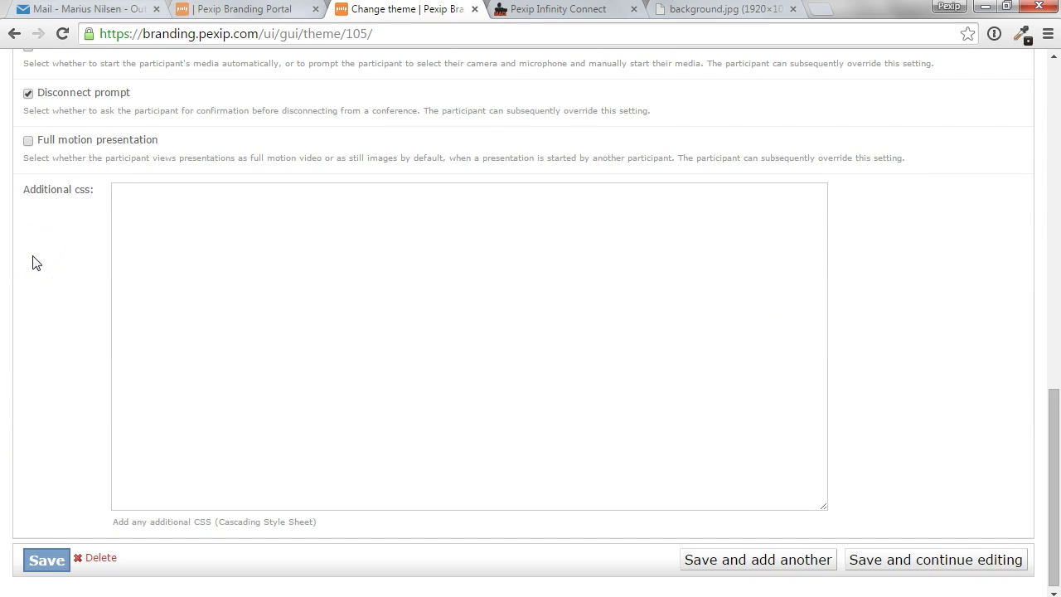
{"action": "scroll", "coordinate": [40, 374], "scroll_direction": "down", "scroll_amount": 1}
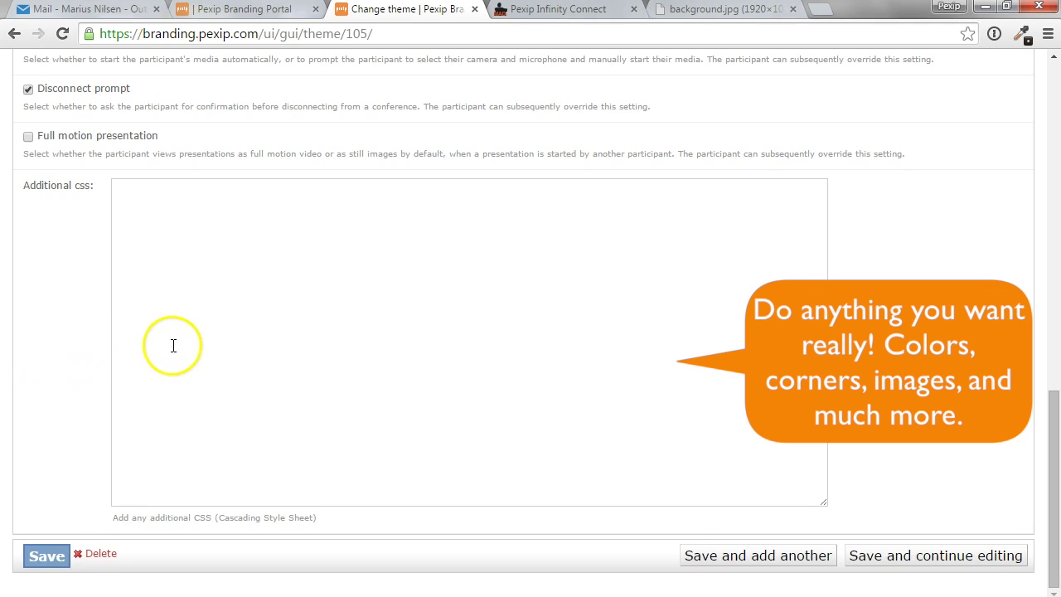
Step: View the MADMEN join page and resize the browser window to check the background photo's fit
{"action": "left_click", "coordinate": [578, 17]}
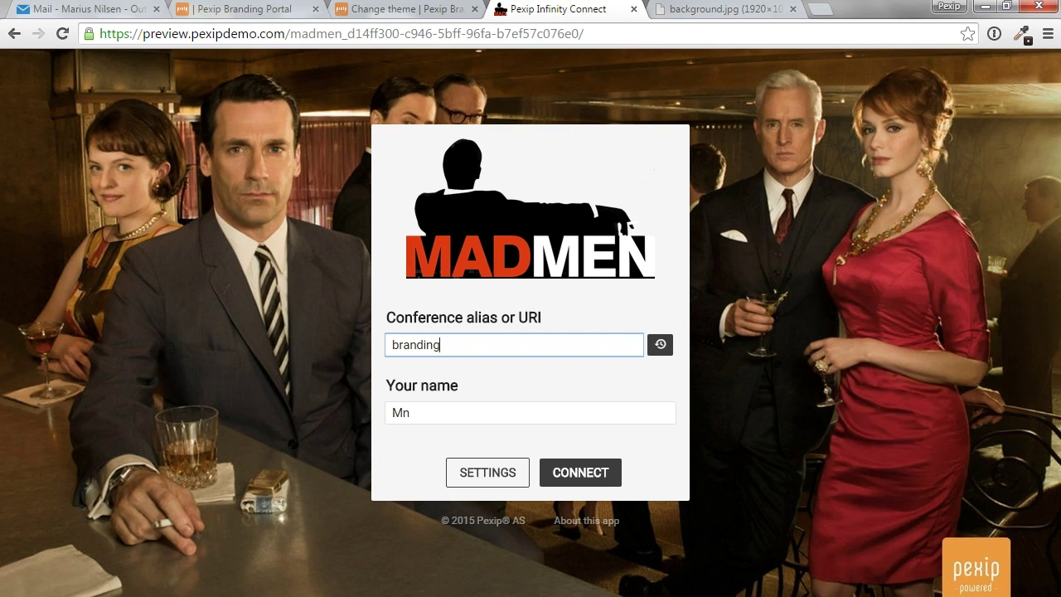
{"action": "left_click", "coordinate": [1007, 9]}
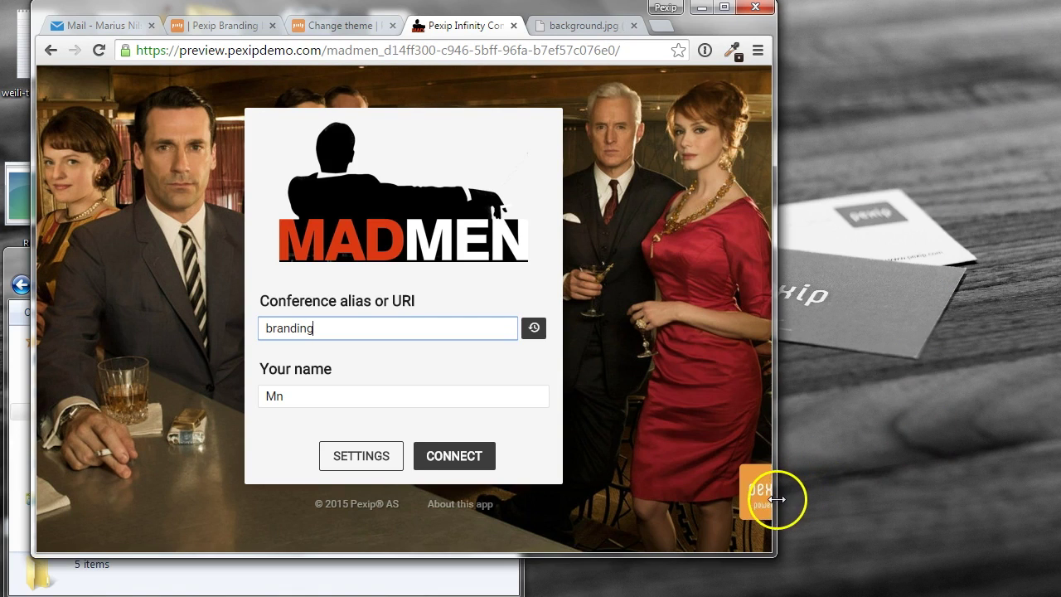
{"action": "left_click_drag", "start_coordinate": [770, 500], "coordinate": [745, 500]}
{"action": "left_click_drag", "start_coordinate": [651, 504], "coordinate": [928, 508]}
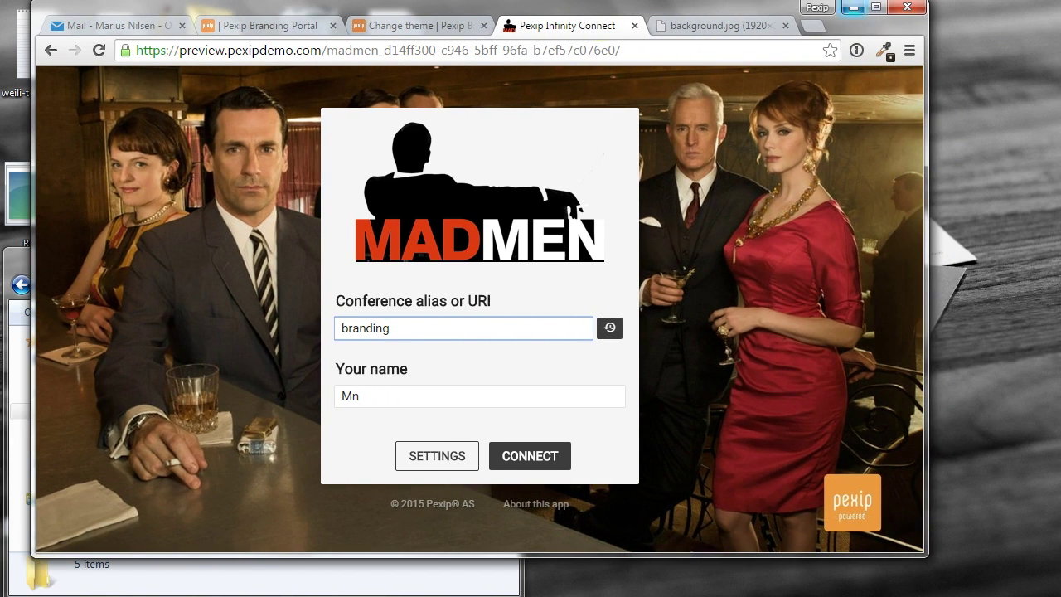
Step: Paste a .brand-background rule with background-position: right bottom into the theme's Additional css
{"action": "left_click", "coordinate": [876, 9]}
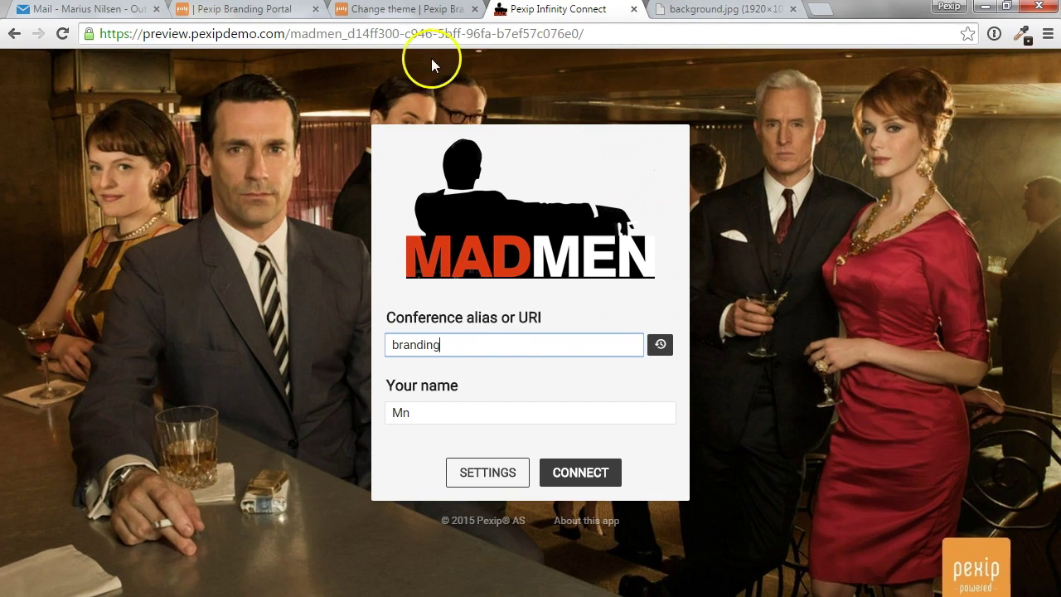
{"action": "left_click", "coordinate": [407, 14]}
{"action": "left_click", "coordinate": [197, 369]}
{"action": "type", "text": ".brand-background {     /* override the default position \"center top\" to make sure the bottom of the background photo is always shown */     background-position: right bottom; }"}
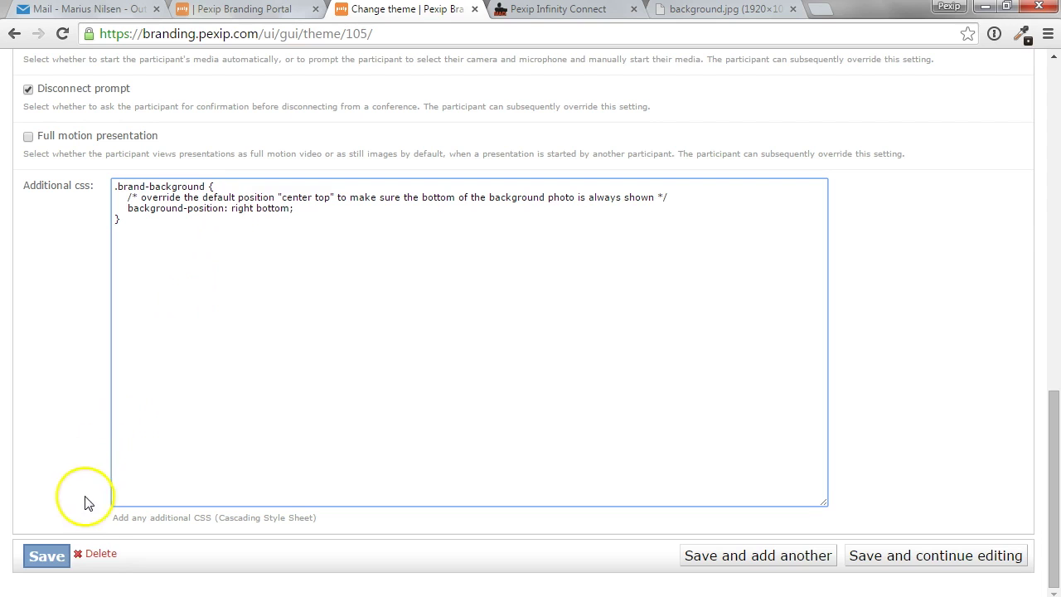
Step: Save the madmen theme and resize the preview window to confirm bottom-right background anchoring
{"action": "left_click", "coordinate": [48, 555]}
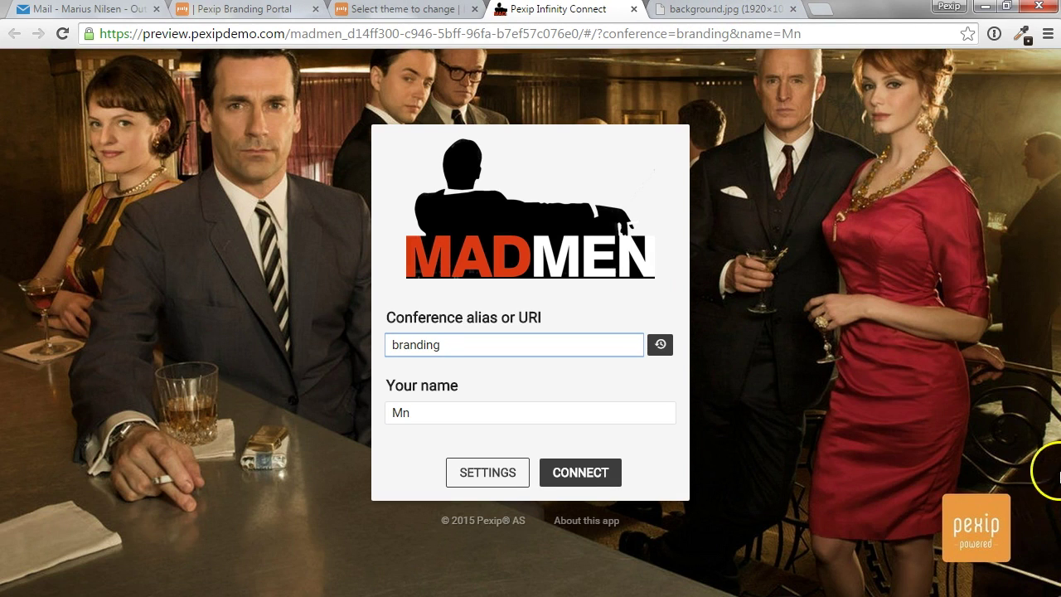
{"action": "left_click", "coordinate": [1010, 13]}
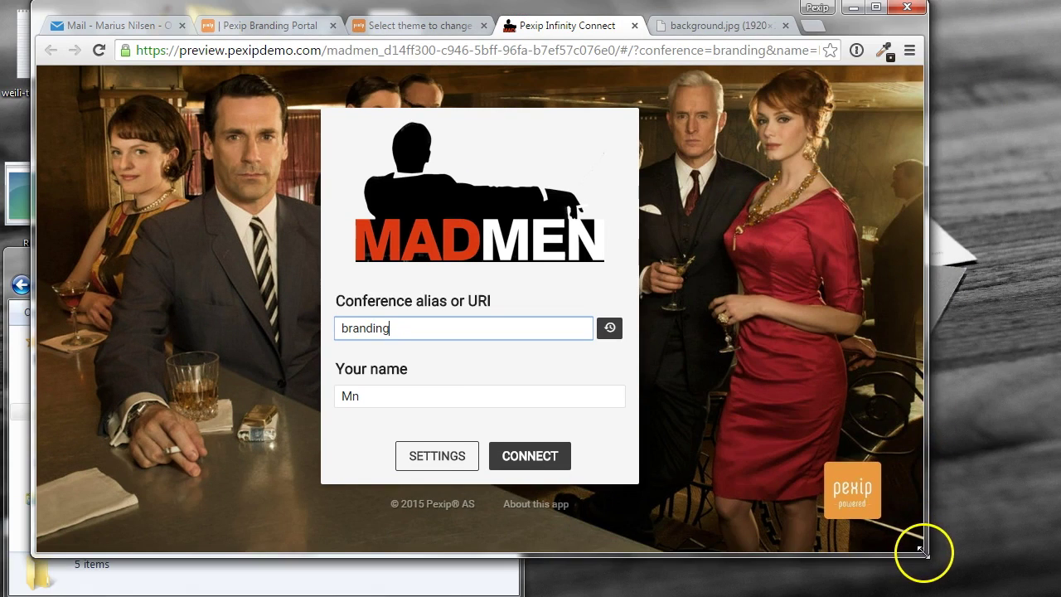
{"action": "left_click_drag", "start_coordinate": [923, 551], "coordinate": [1054, 590]}
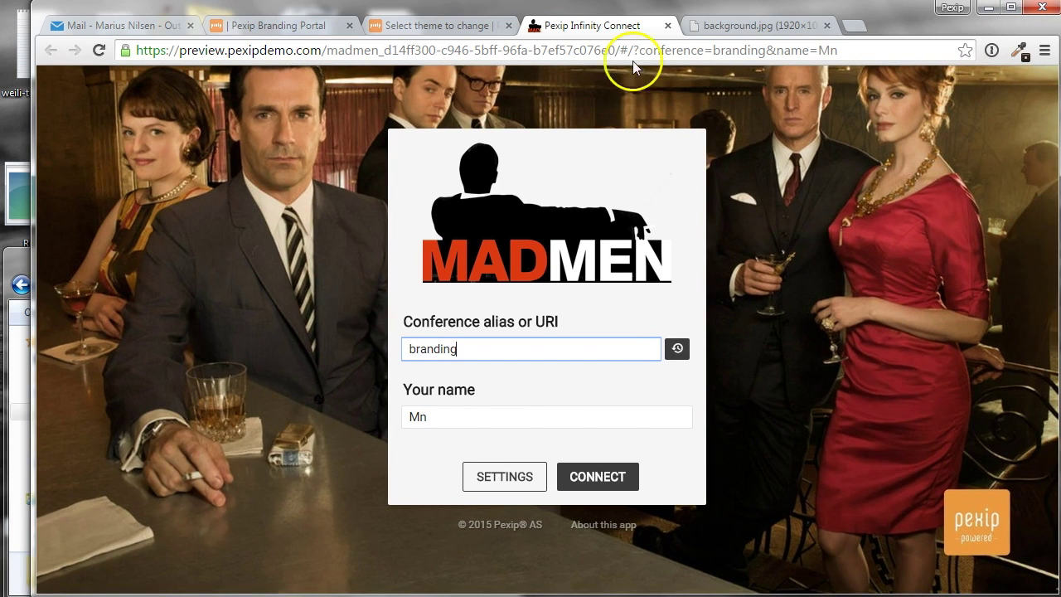
{"action": "left_click", "coordinate": [489, 25]}
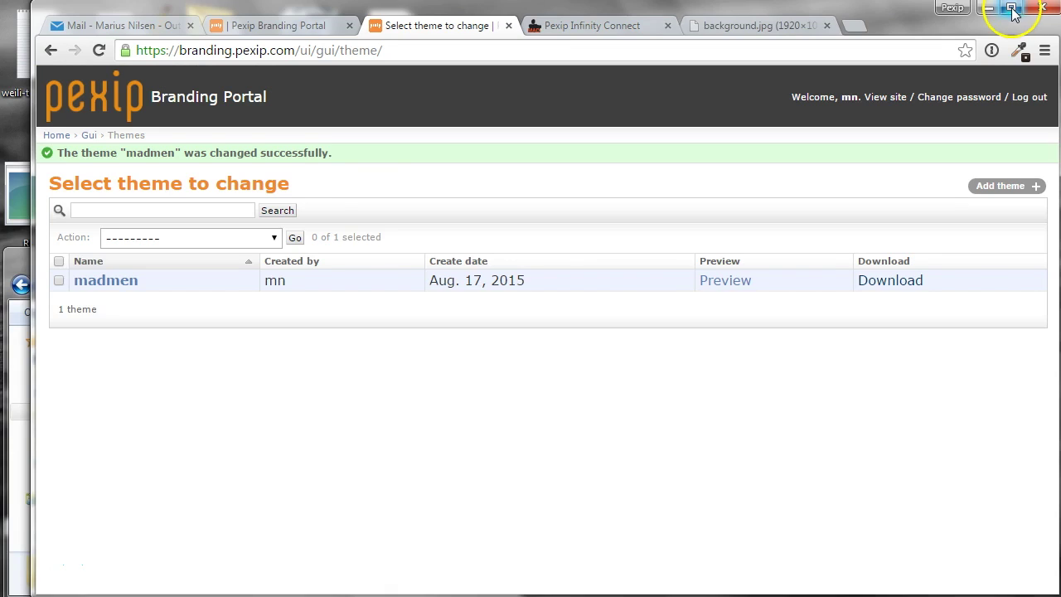
Step: Open the madmen theme's download page, which offers MCU version 10
{"action": "left_click", "coordinate": [1011, 6]}
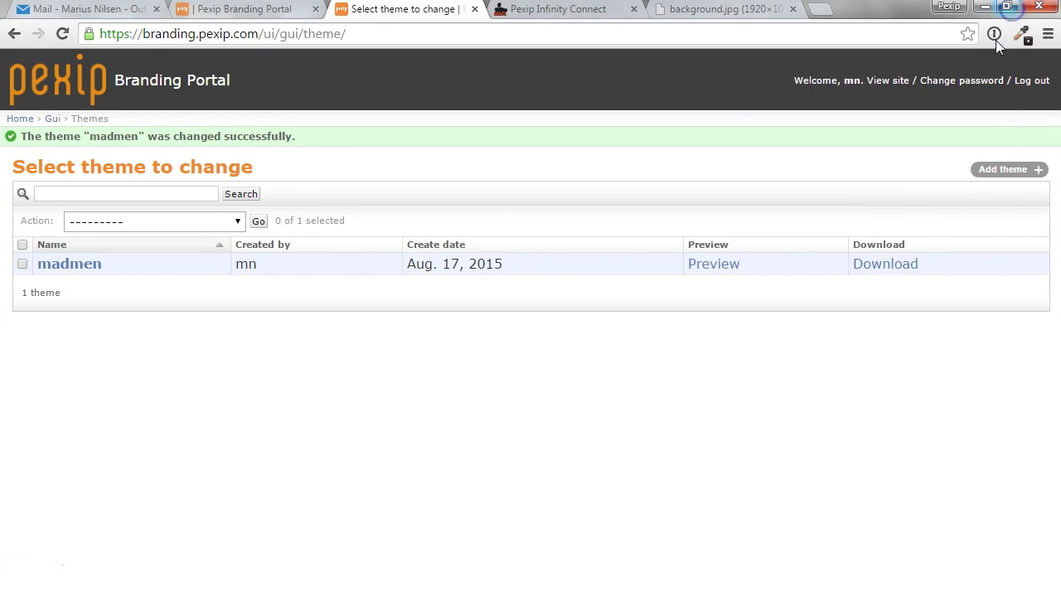
{"action": "left_click", "coordinate": [886, 264]}
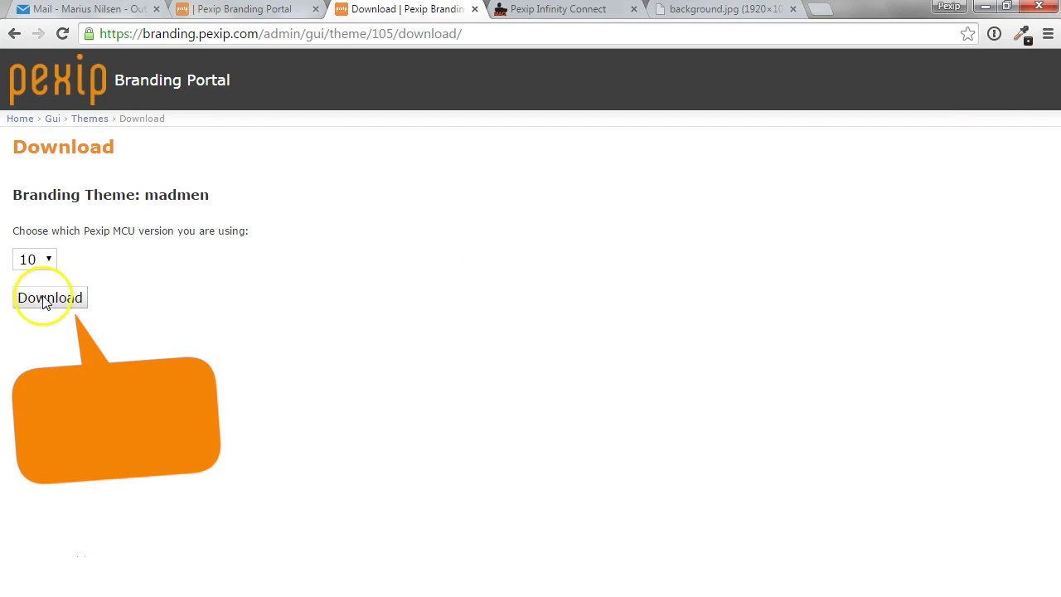